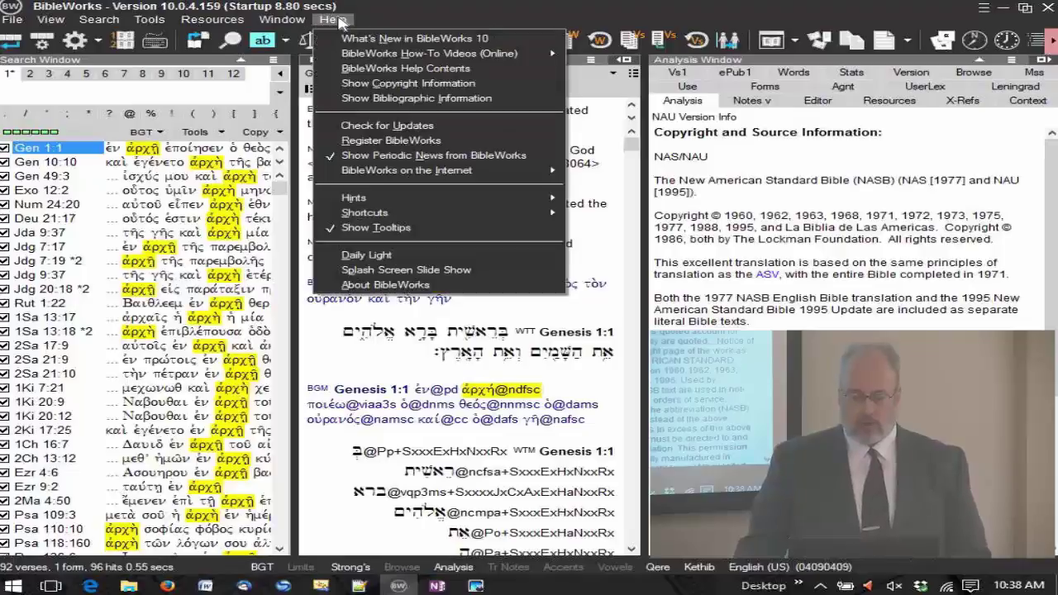
- Open the Bible Version Abbreviations topic in the help contents and examine the Greek New Testament versions table
left_click(472, 69)
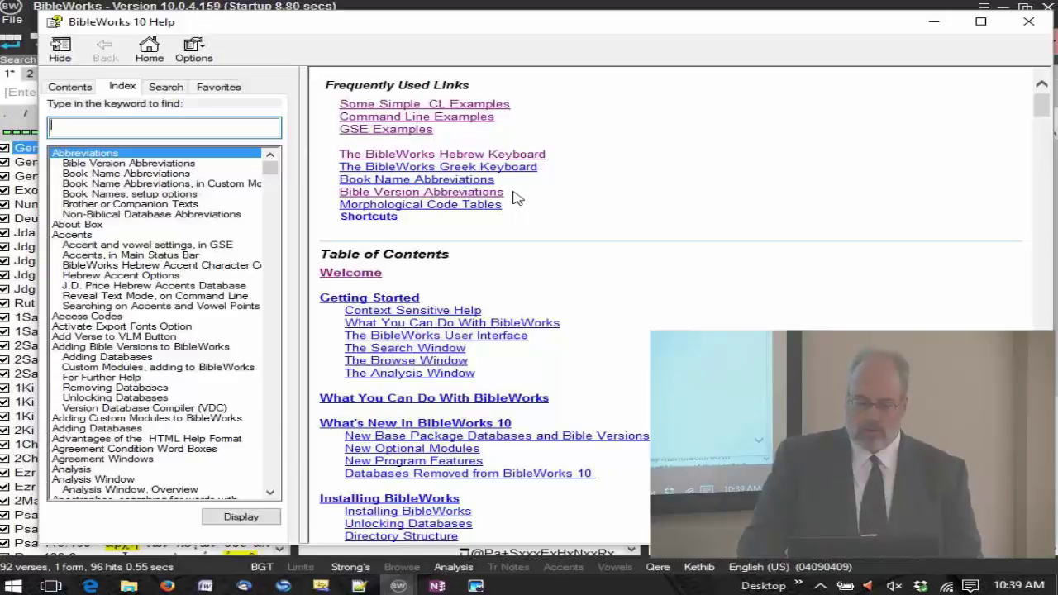
left_click(415, 195)
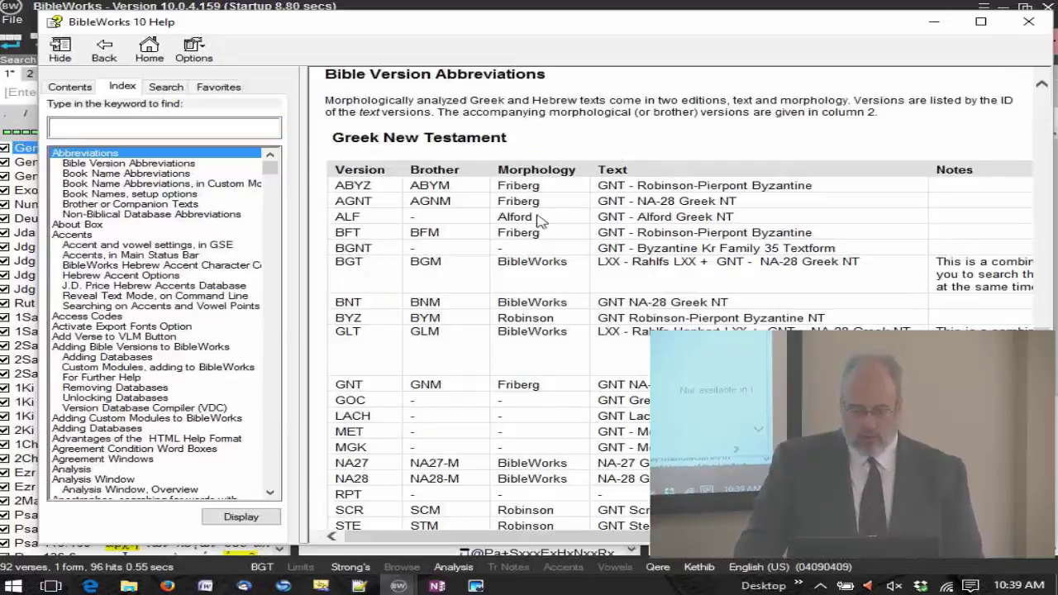
scroll(483, 238, "down", 1)
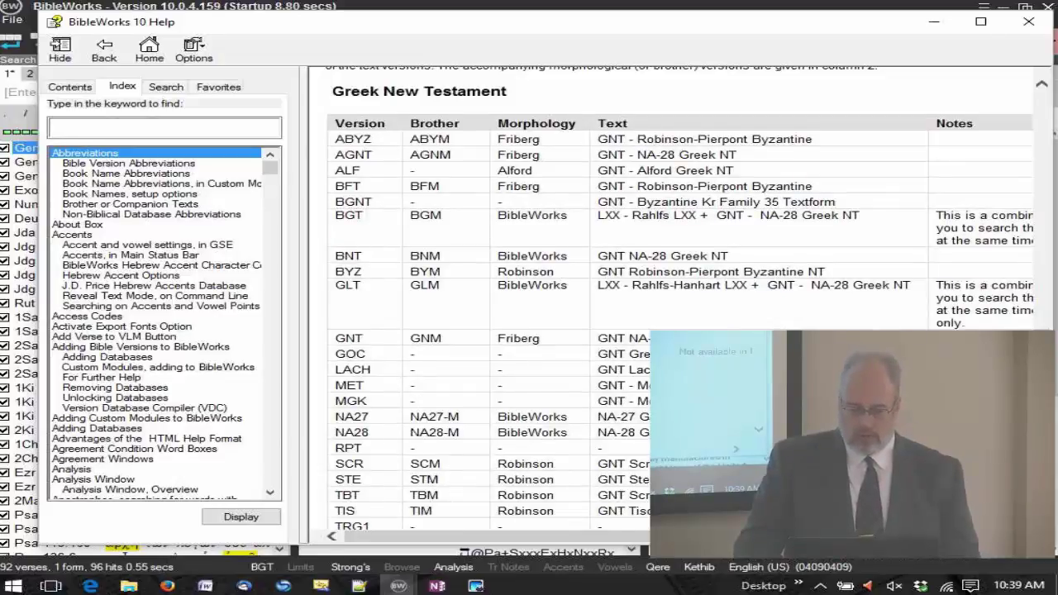
scroll(678, 297, "down", 1)
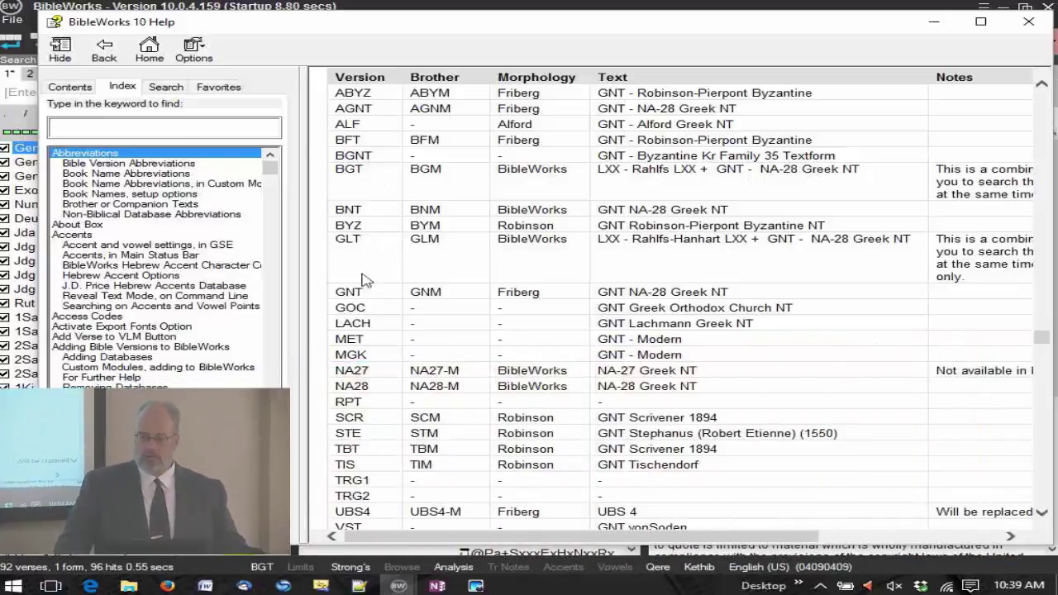
scroll(355, 321, "down", 2)
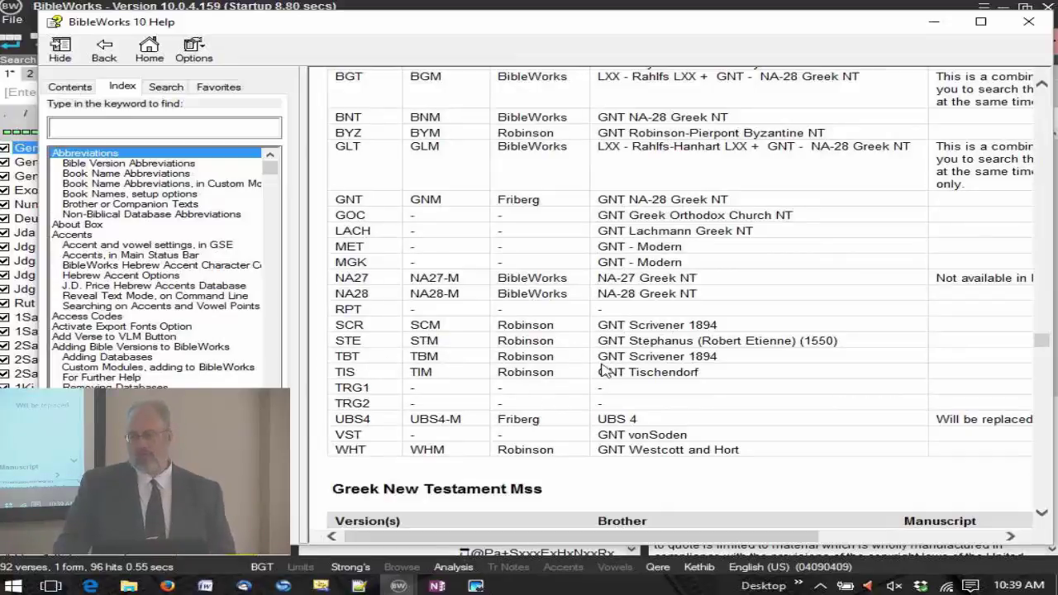
scroll(603, 370, "down", 1)
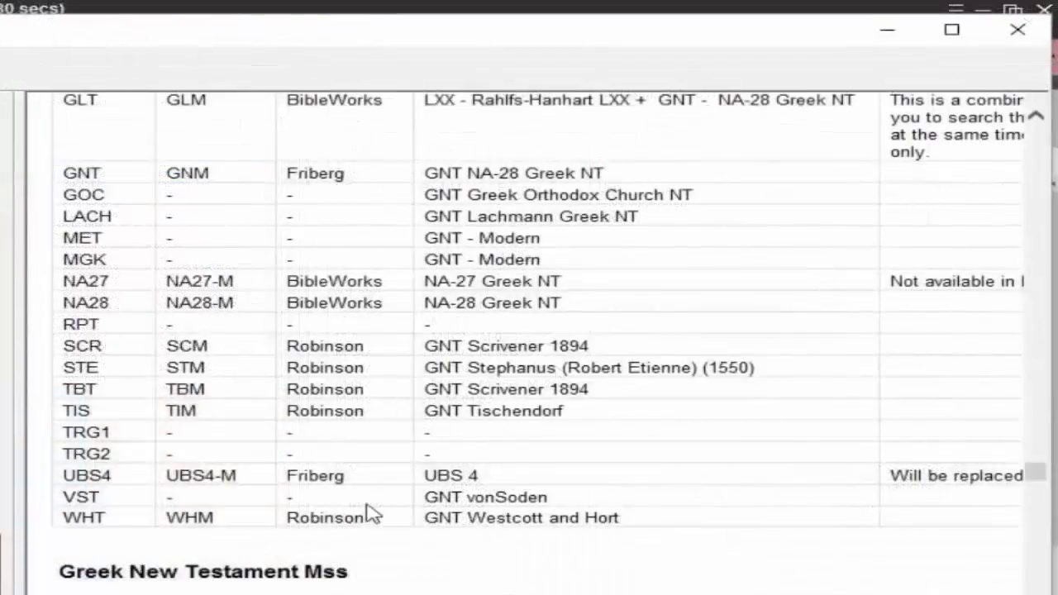
- Look through the abbreviations for Greek New Testament manuscripts, other Greek texts, Hebrew texts and other language versions
scroll(369, 513, "down", 4)
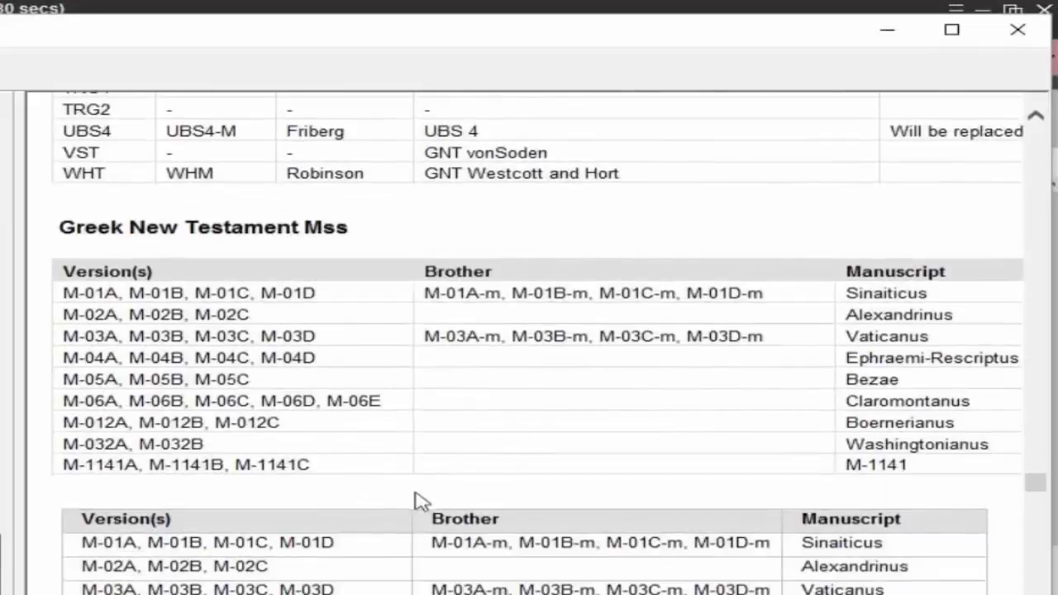
scroll(426, 496, "down", 7)
scroll(426, 494, "down", 3)
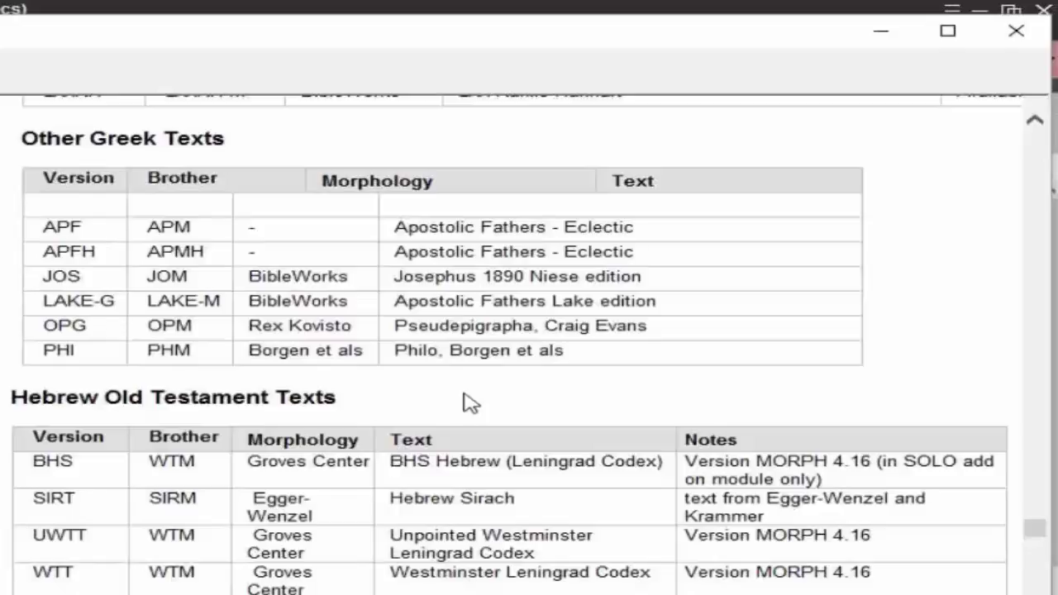
scroll(467, 403, "down", 2)
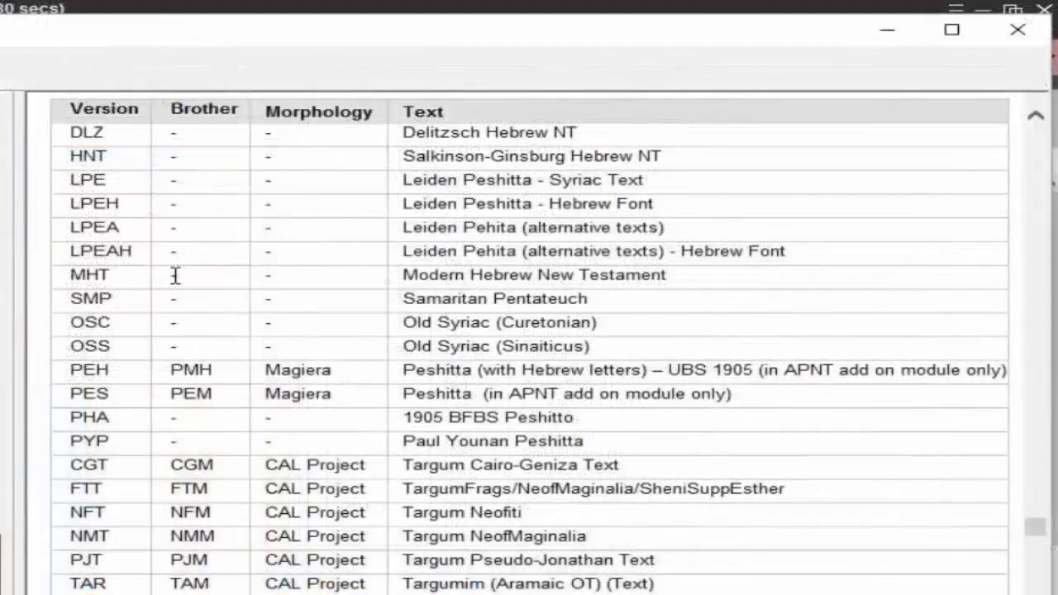
scroll(175, 275, "down", 6)
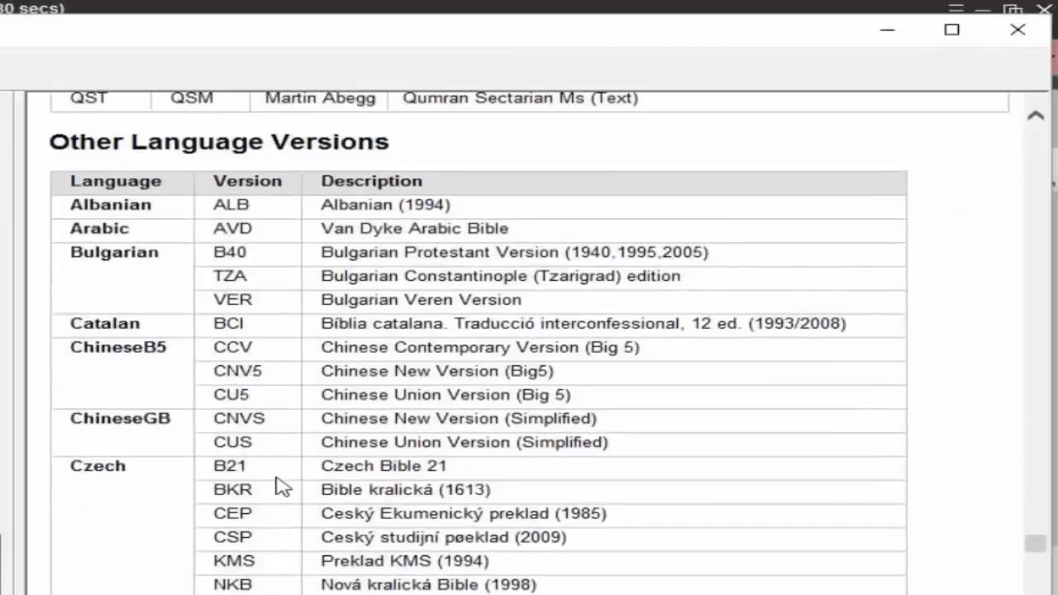
scroll(279, 506, "down", 2)
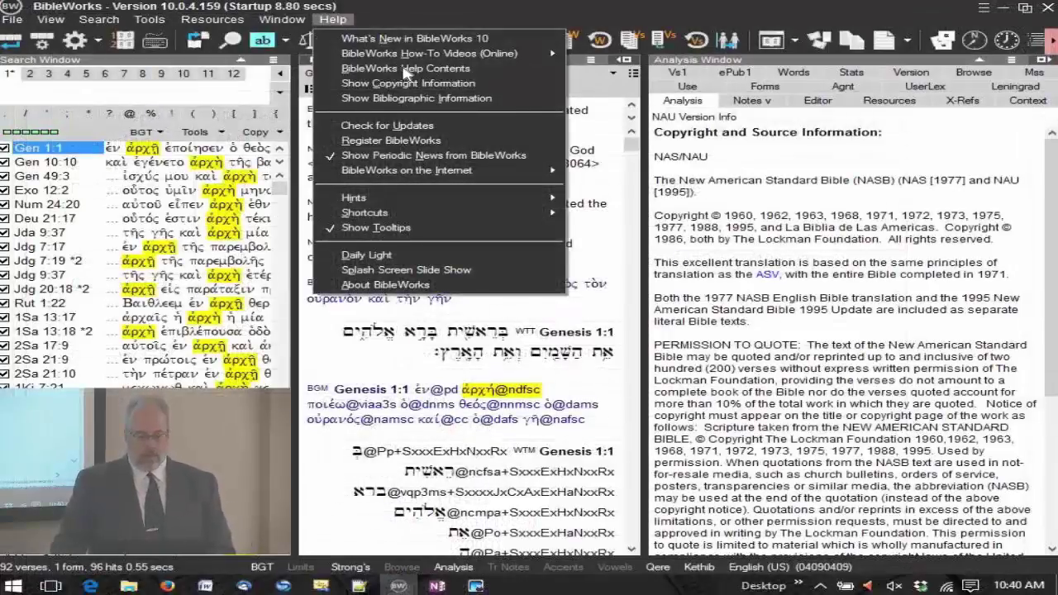
- Open the Book Name Abbreviations help topic and examine the main abbreviation table and the detailed list of apocryphal books
left_click(363, 66)
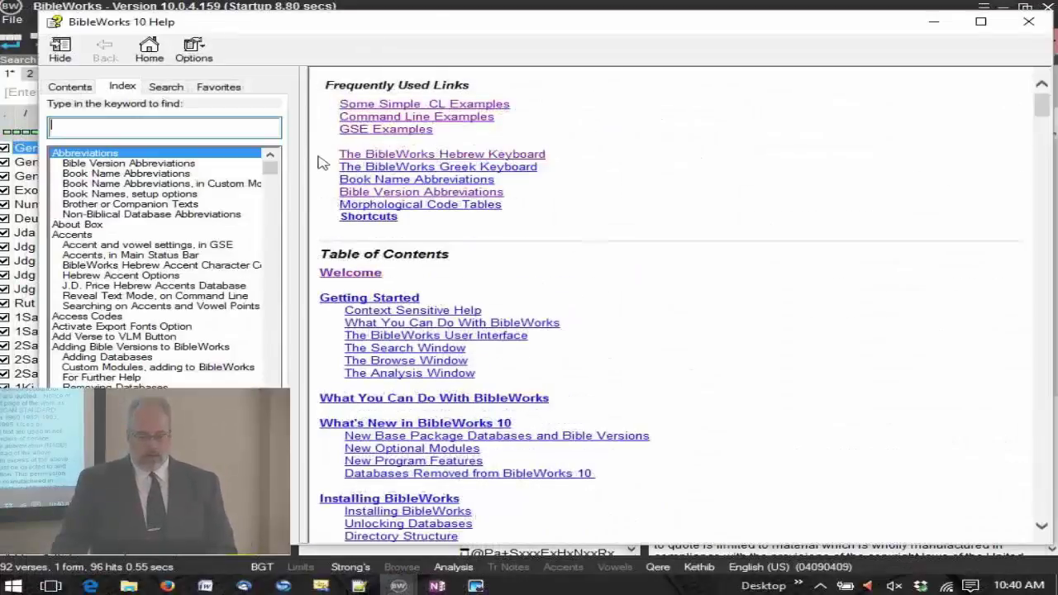
left_click(428, 180)
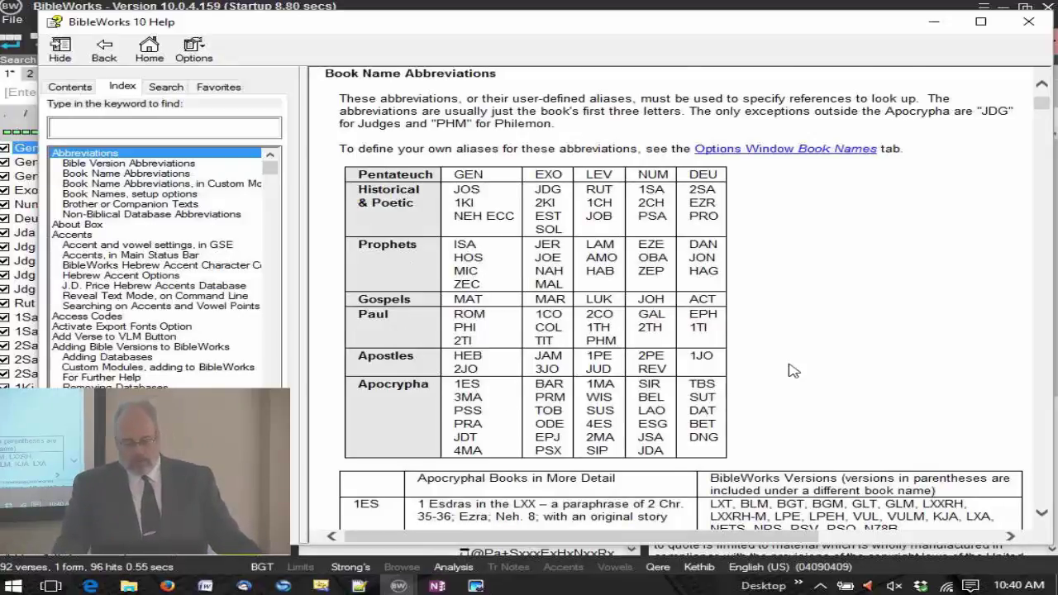
scroll(791, 370, "down", 6)
scroll(436, 132, "up", 2)
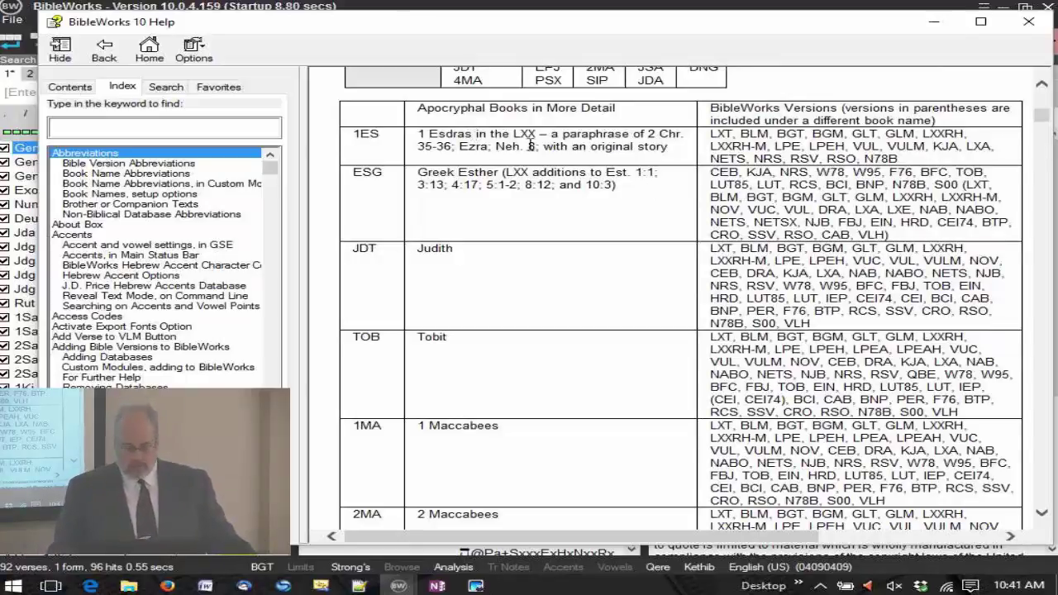
scroll(565, 362, "down", 7)
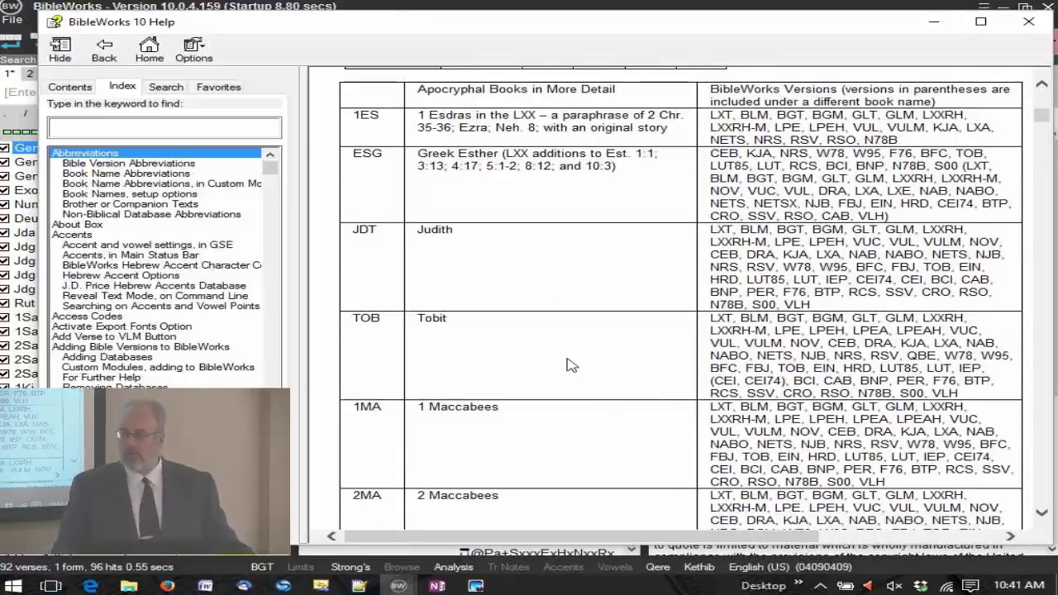
scroll(645, 291, "up", 10)
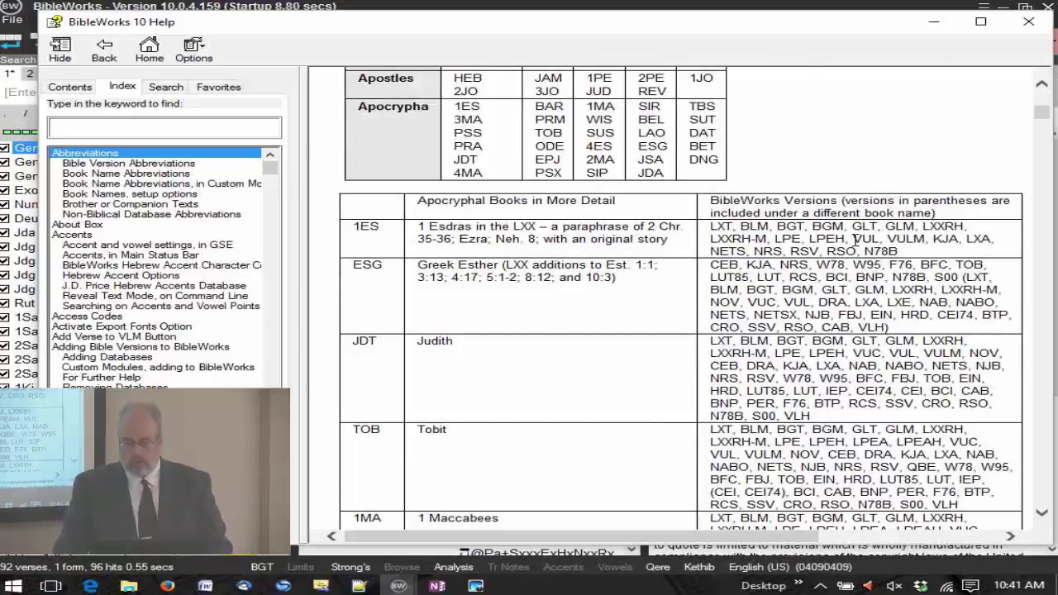
scroll(855, 248, "down", 3)
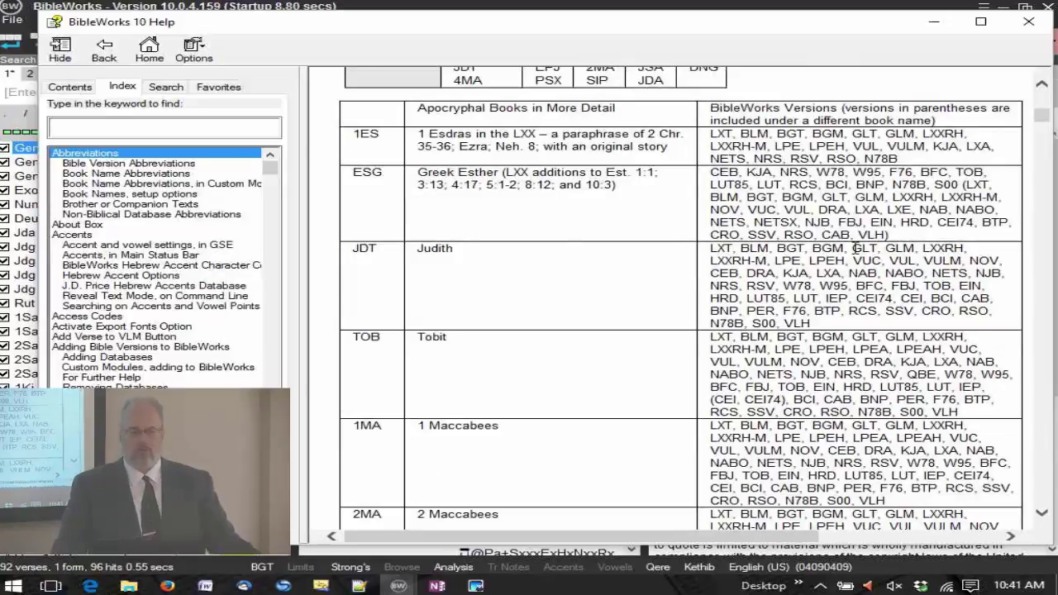
scroll(511, 336, "down", 6)
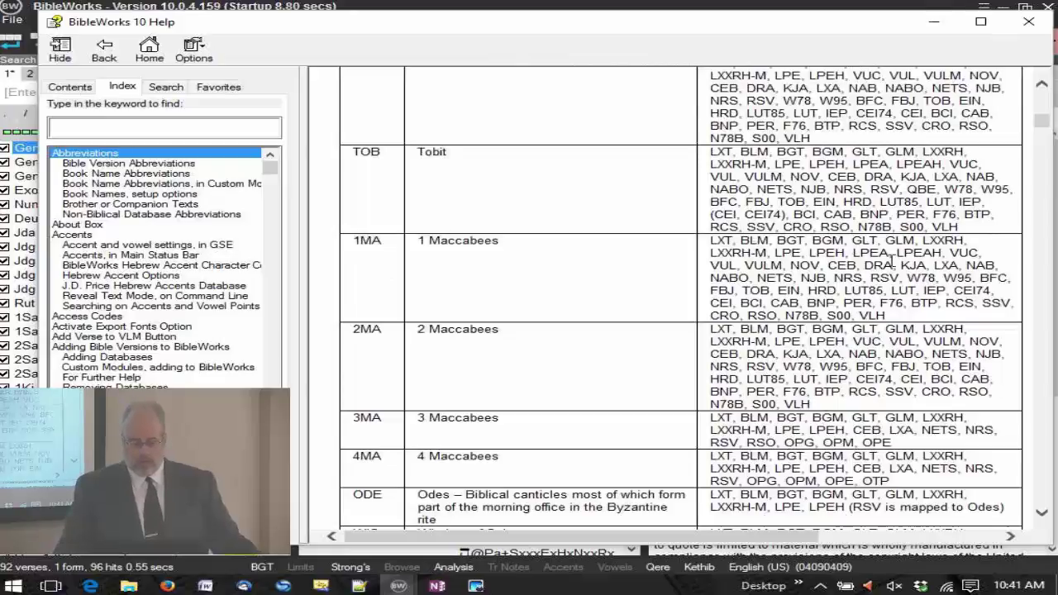
left_click(795, 256)
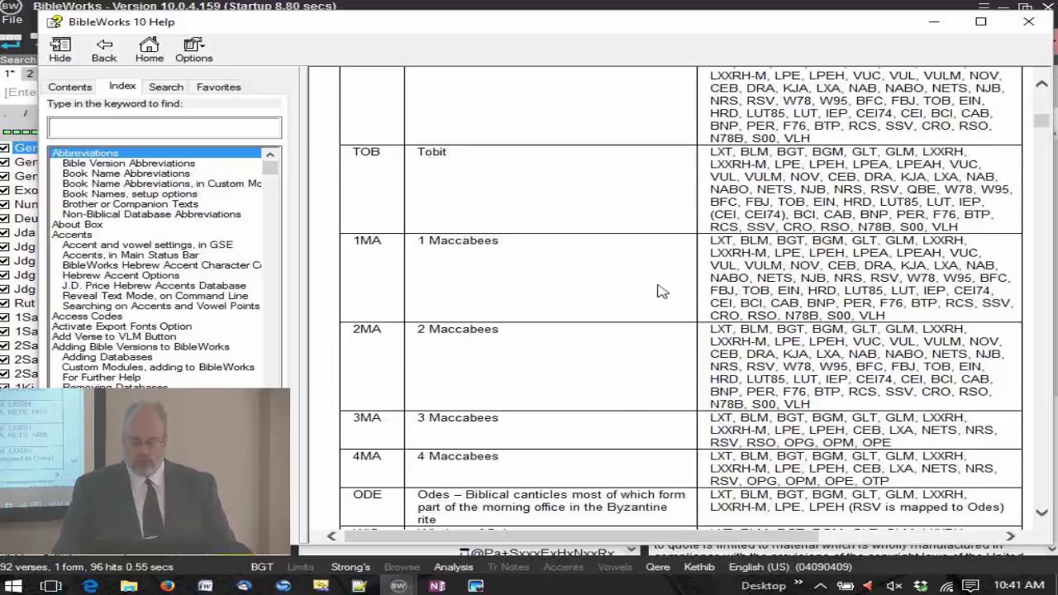
- Review the remaining apocryphal book entries and the list of aliases for the book name abbreviations
scroll(662, 291, "down", 20)
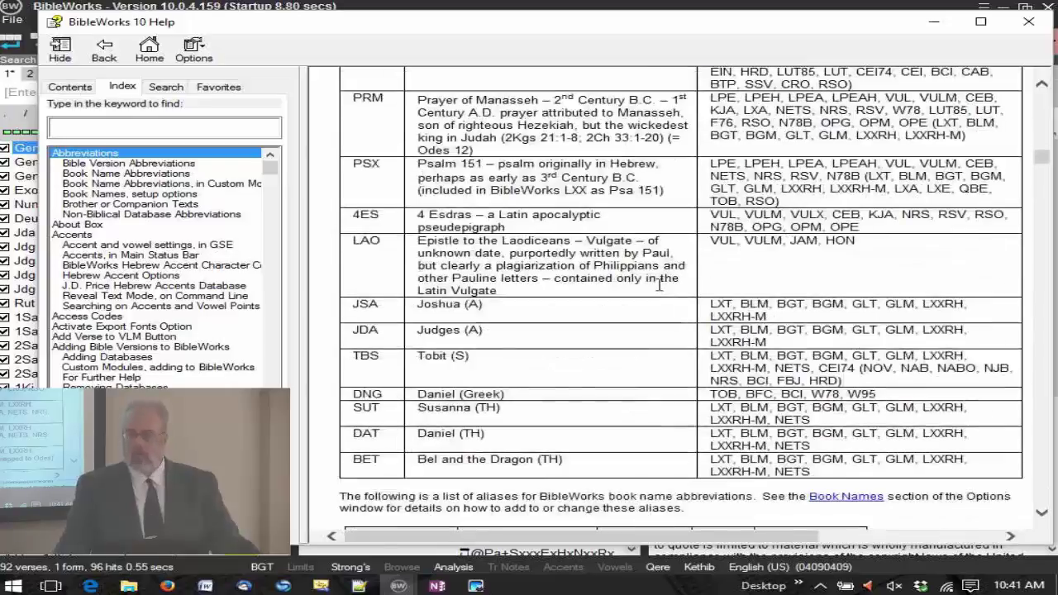
scroll(659, 285, "down", 12)
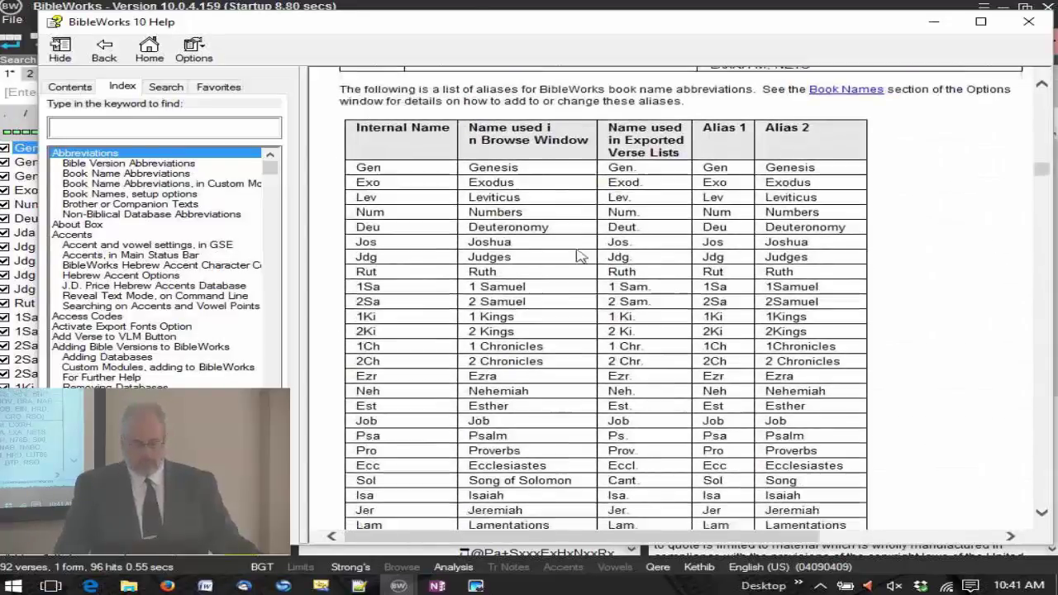
scroll(546, 248, "up", 5)
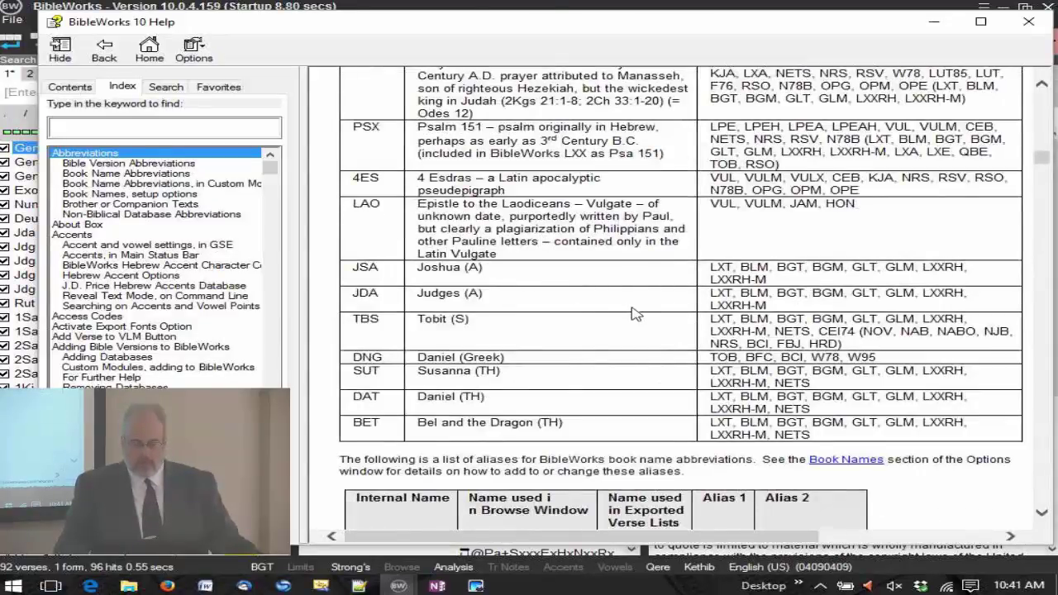
scroll(683, 298, "down", 20)
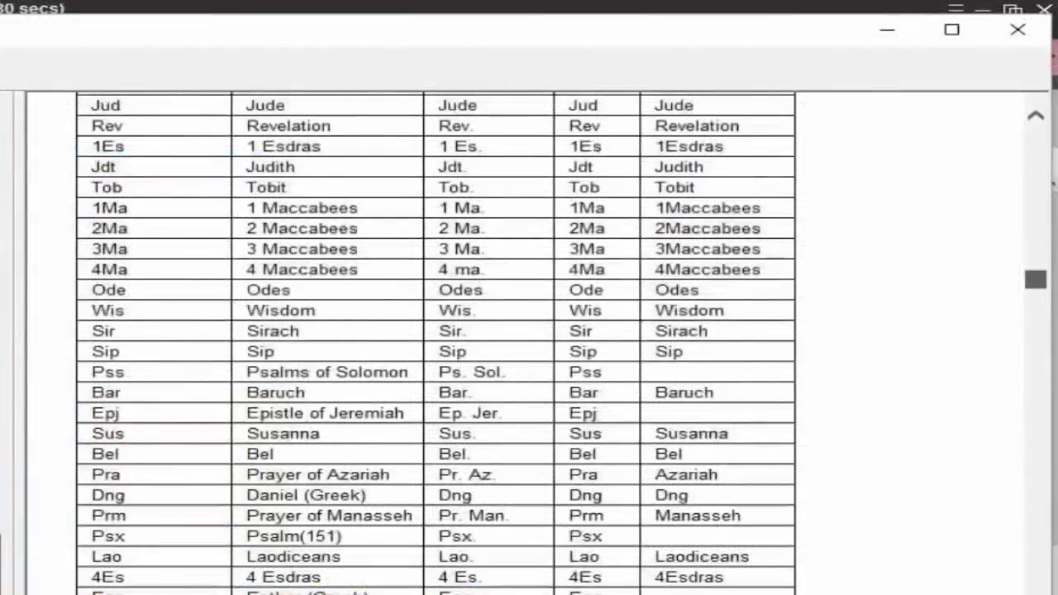
- Examine the APF Apostolic Fathers abbreviations and the OPE / OPG / OPM Old Testament Pseudepigrapha abbreviations
scroll(538, 339, "down", 10)
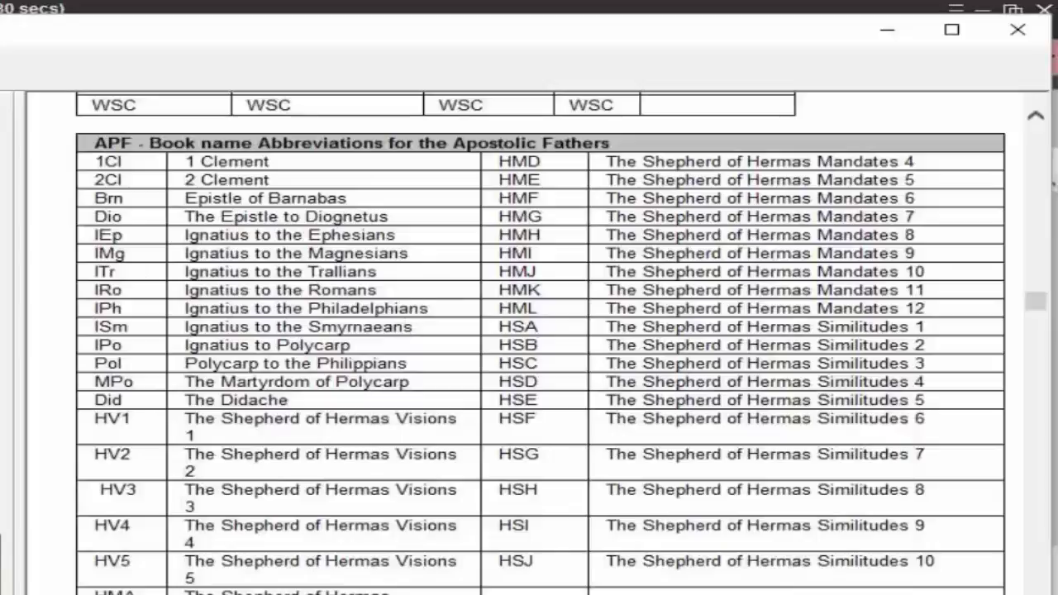
scroll(447, 279, "down", 7)
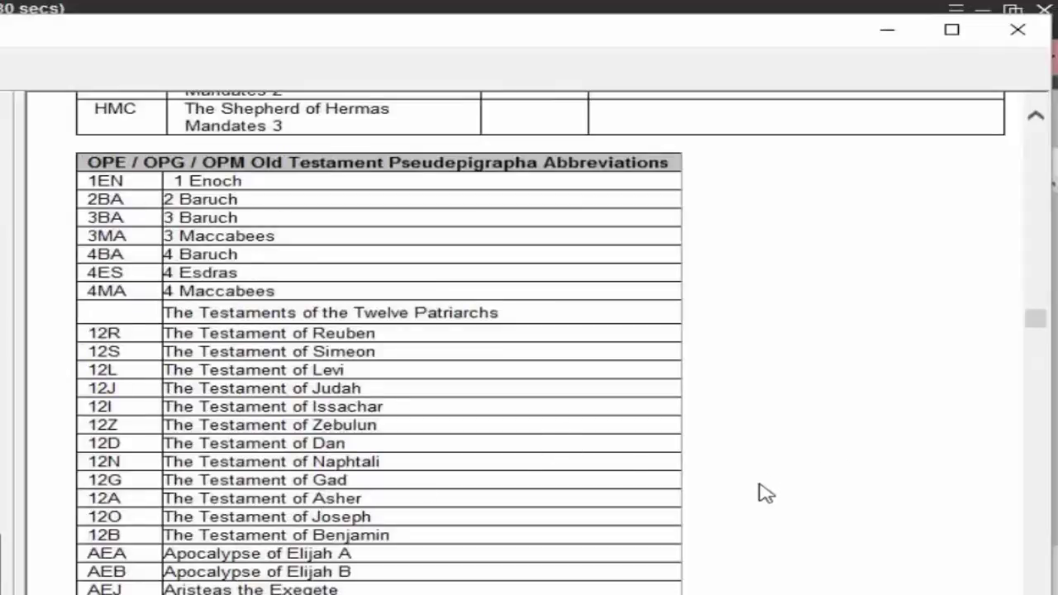
scroll(764, 492, "down", 1)
scroll(764, 492, "down", 14)
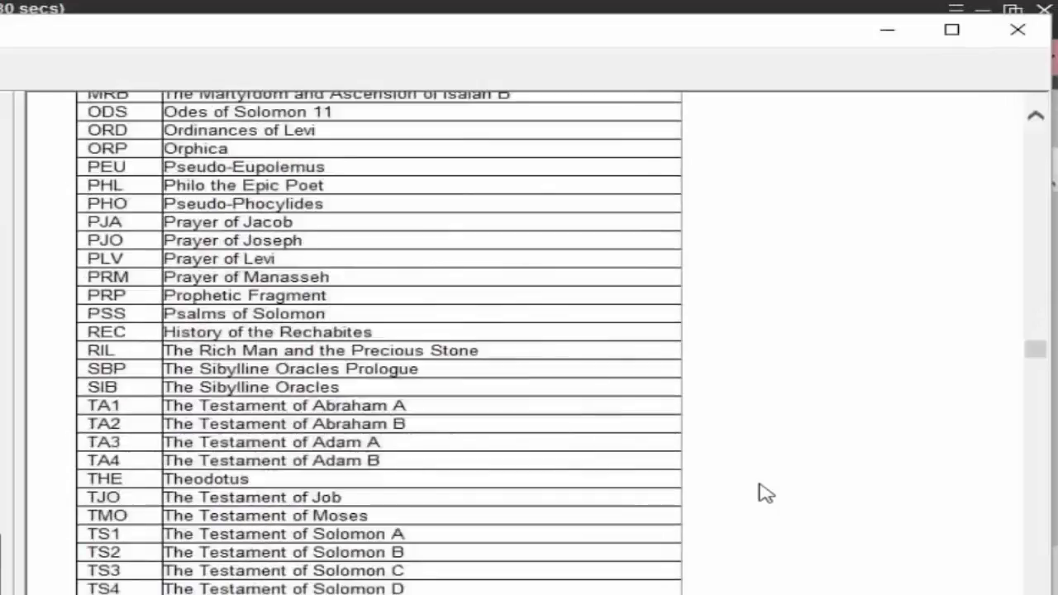
- Review the ROD Mishnah and the JAM and HON New Testament Apocrypha abbreviations, and close the help window
scroll(760, 485, "down", 4)
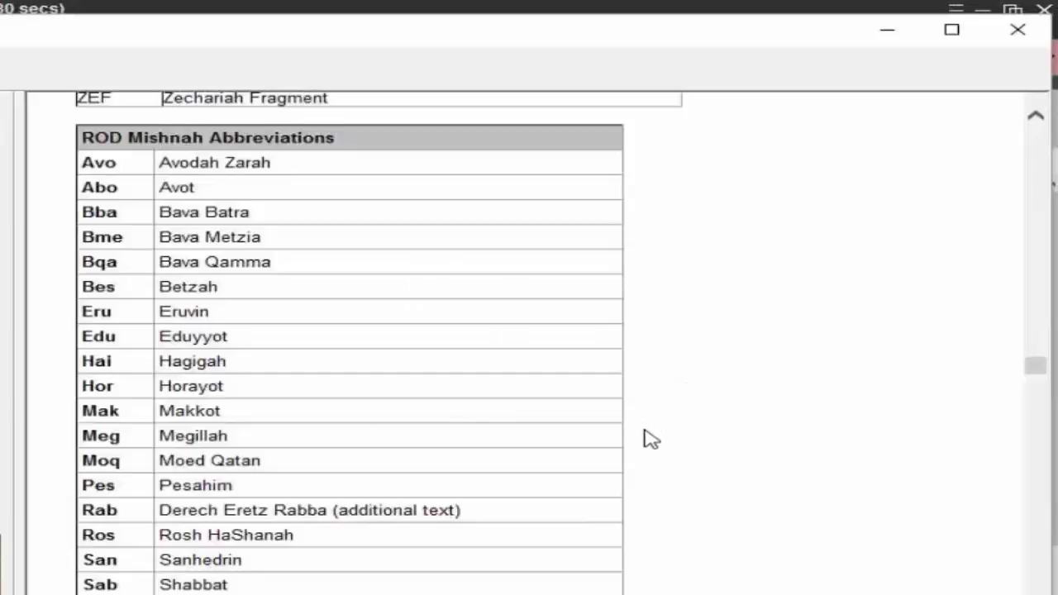
scroll(650, 438, "down", 7)
scroll(872, 444, "down", 15)
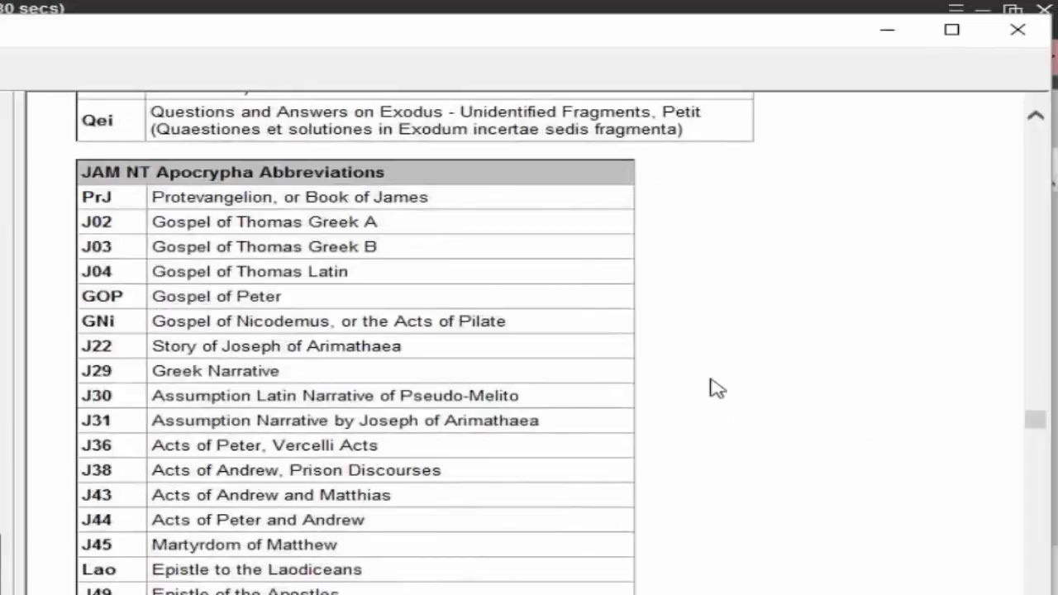
scroll(744, 444, "down", 6)
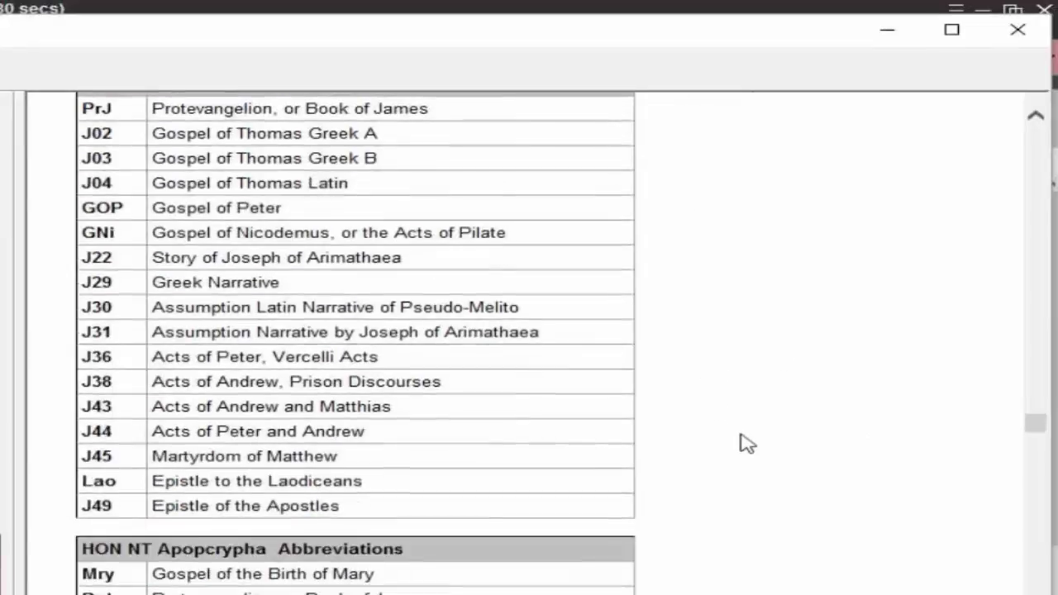
scroll(744, 444, "down", 5)
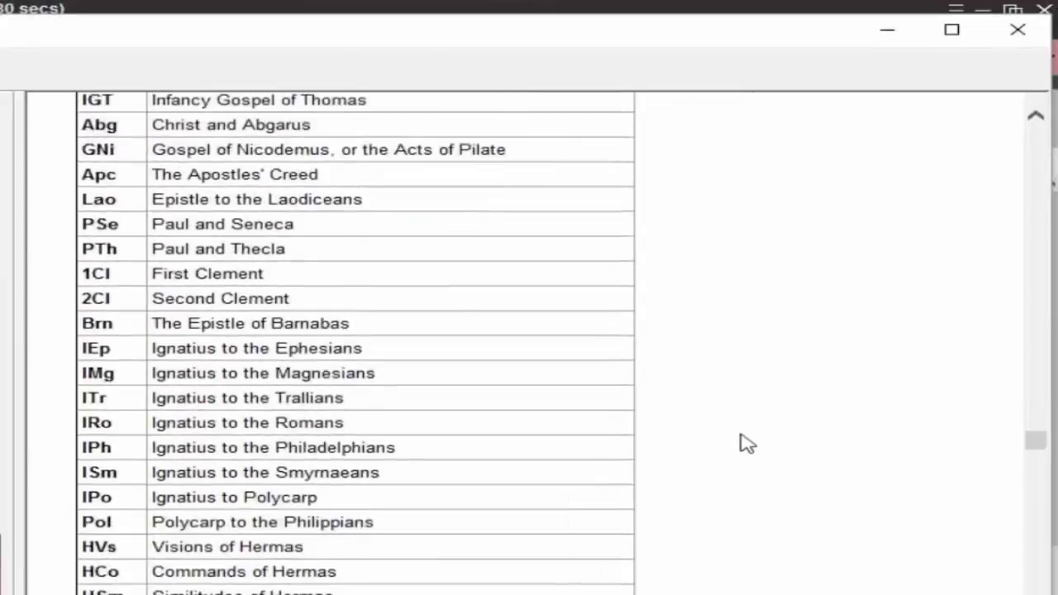
scroll(790, 209, "up", 5)
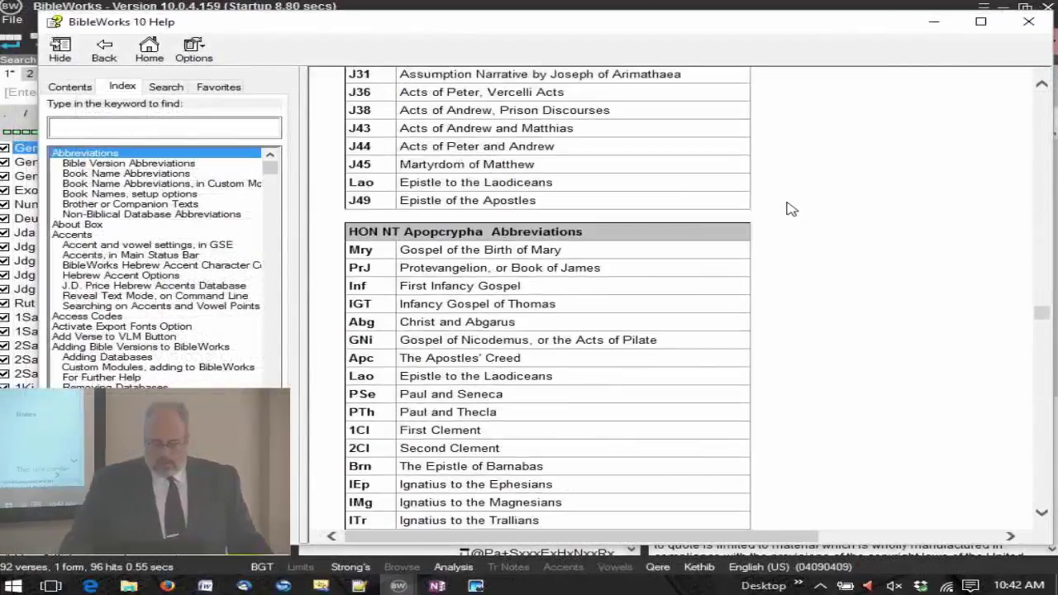
scroll(744, 248, "up", 15)
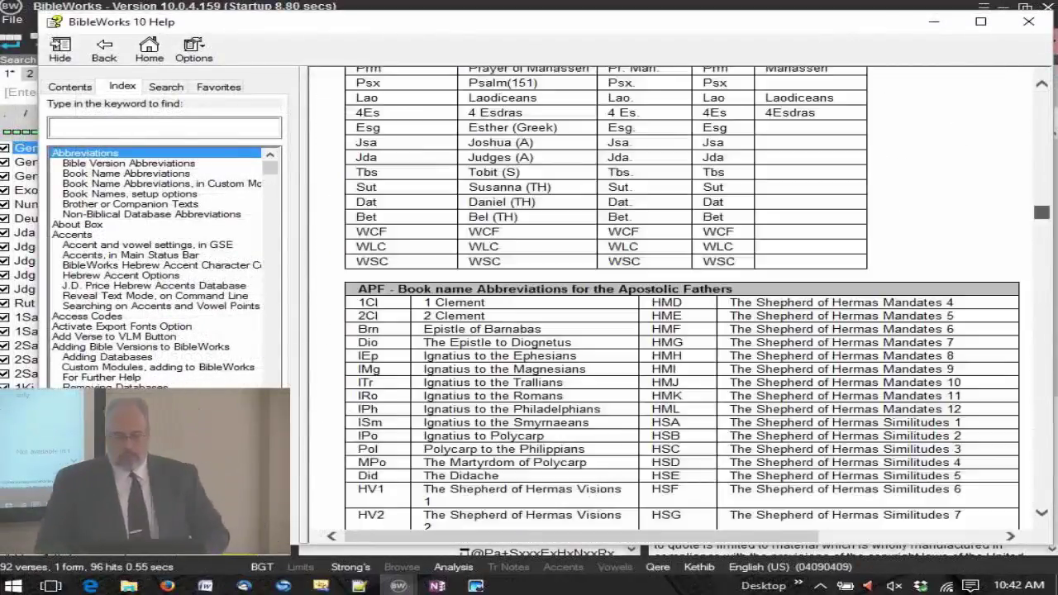
left_click(1028, 24)
- Open the BibleWorks help contents and follow the frequently used link to the Bible Version Abbreviations topic
left_click(443, 177)
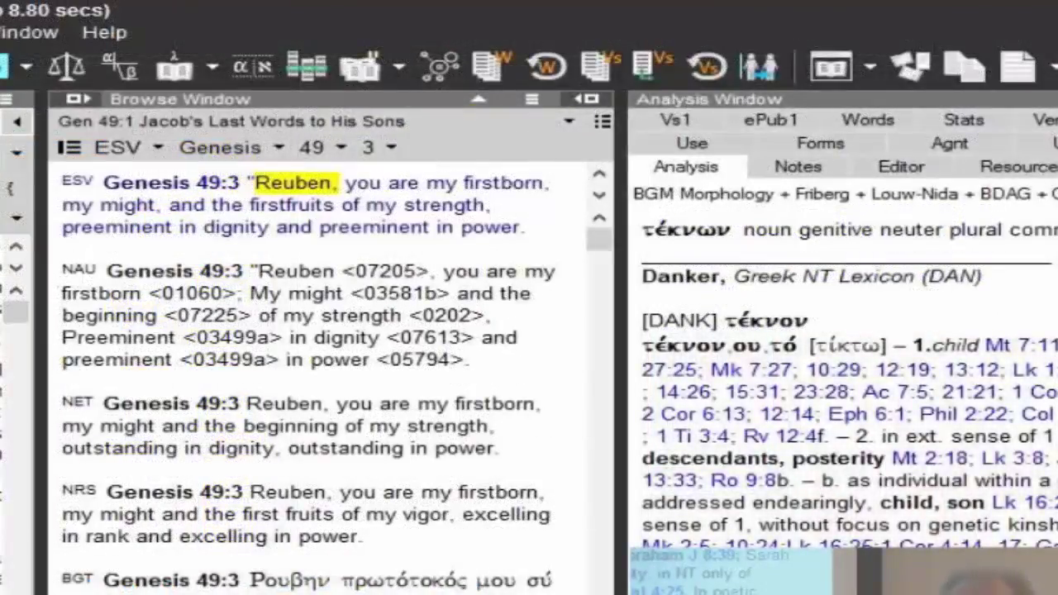
left_click(105, 33)
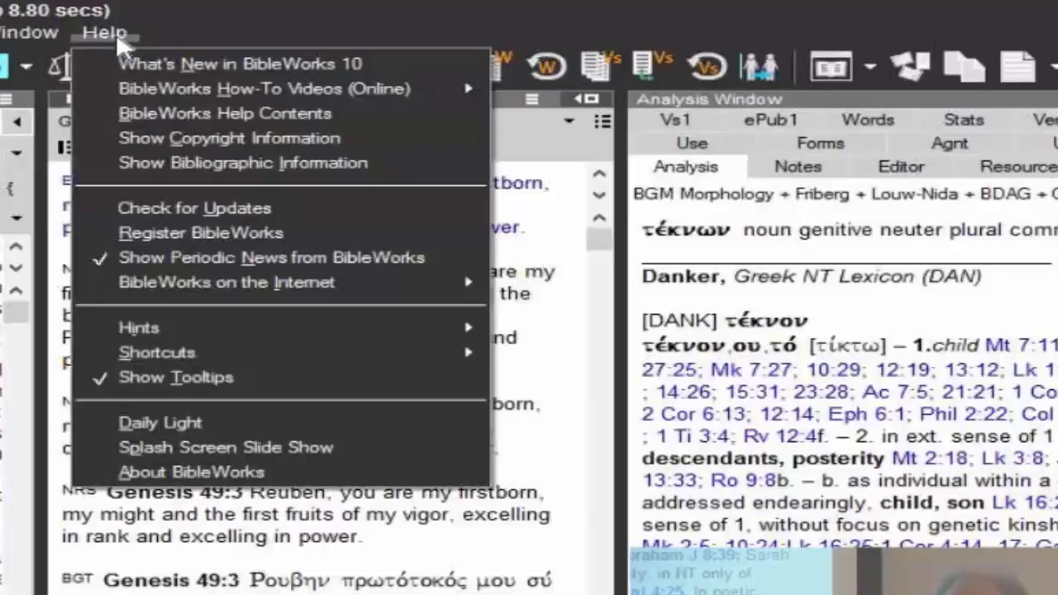
left_click(277, 116)
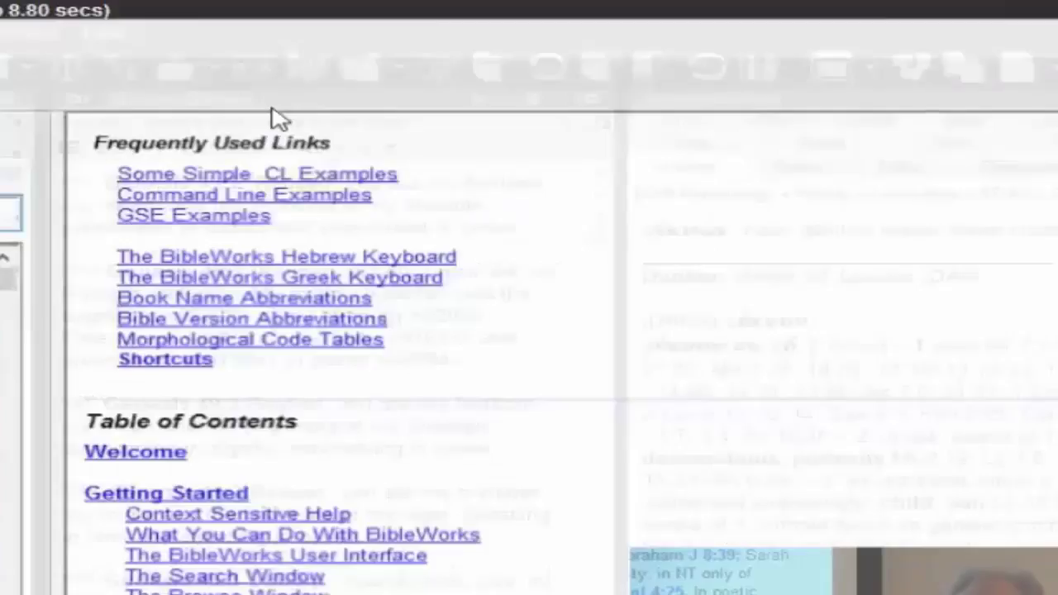
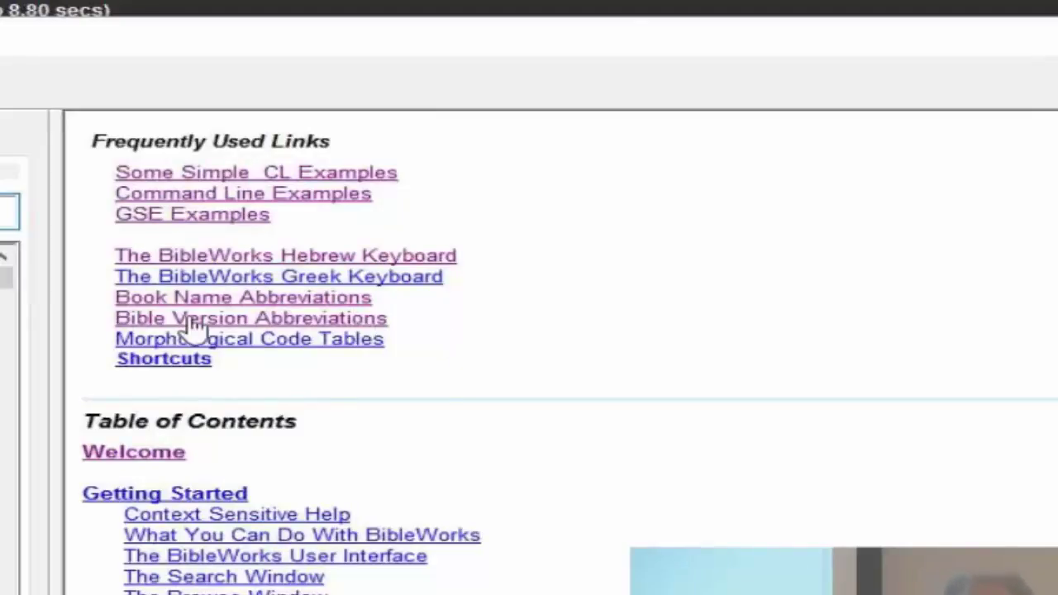
left_click(248, 321)
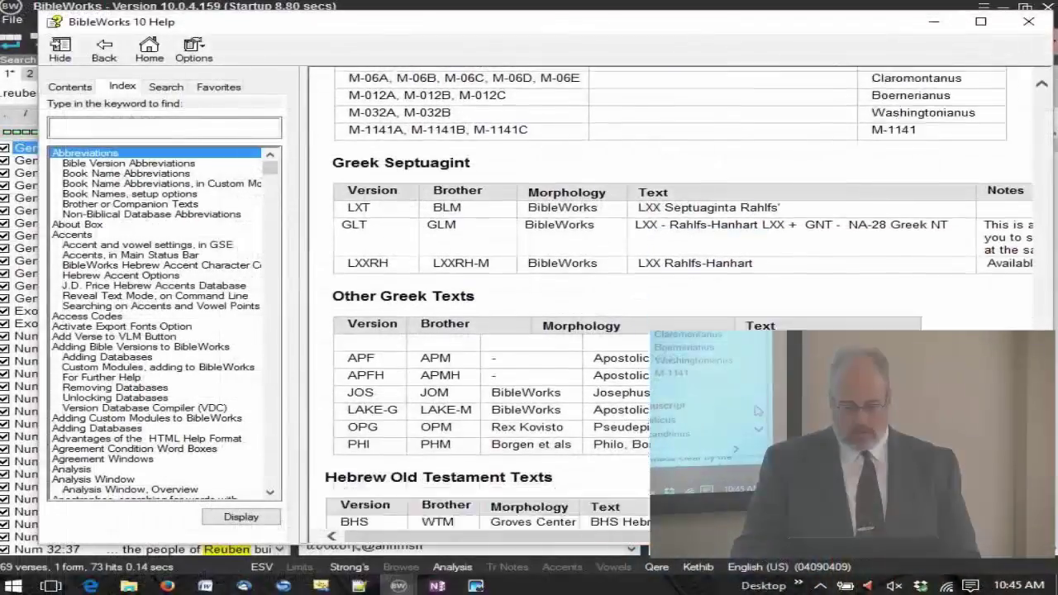
- Review the version tables for Other Greek Texts, Hebrew Old Testament Texts and English versions, and close the help window
scroll(678, 331, "down", 3)
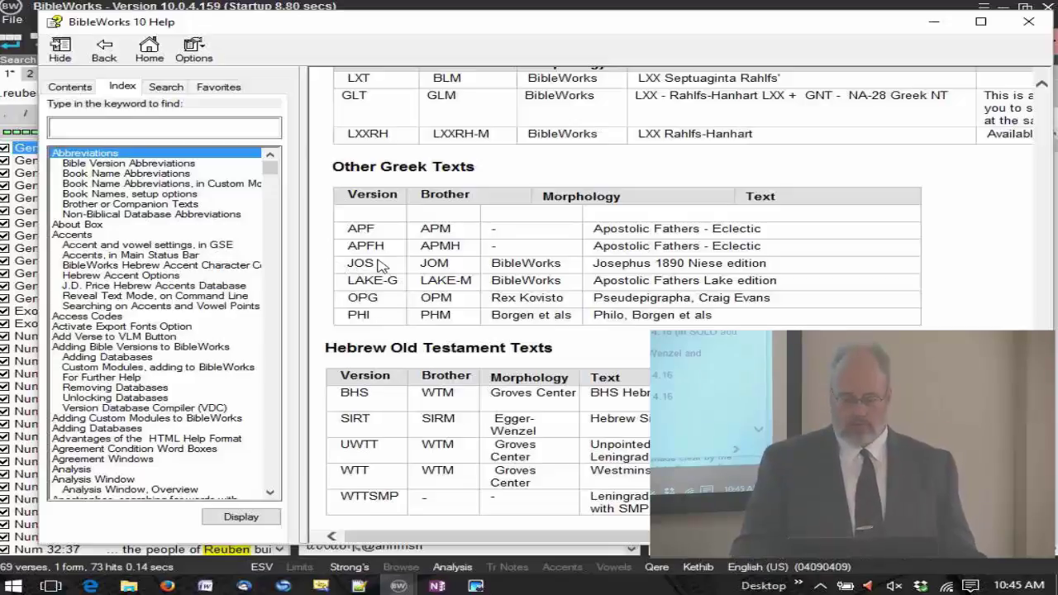
scroll(381, 265, "down", 1)
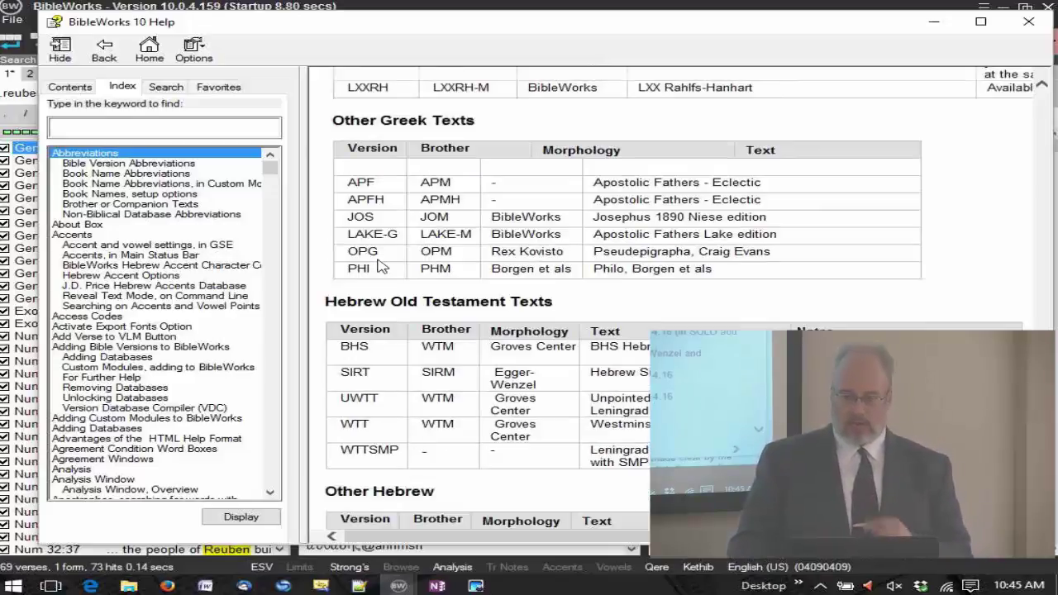
scroll(381, 265, "down", 10)
scroll(393, 315, "down", 10)
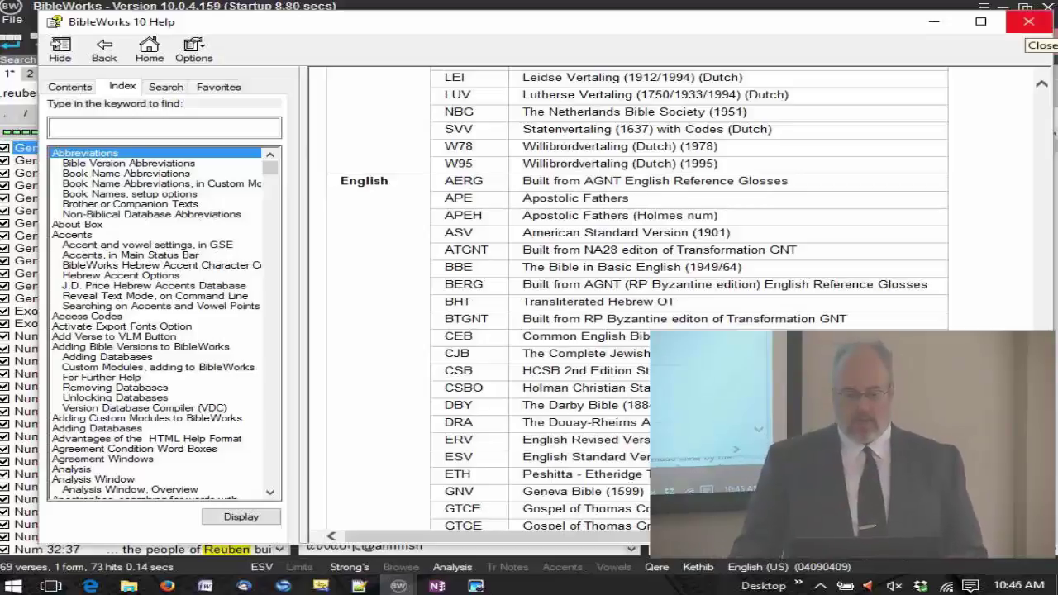
key("alt+F4")
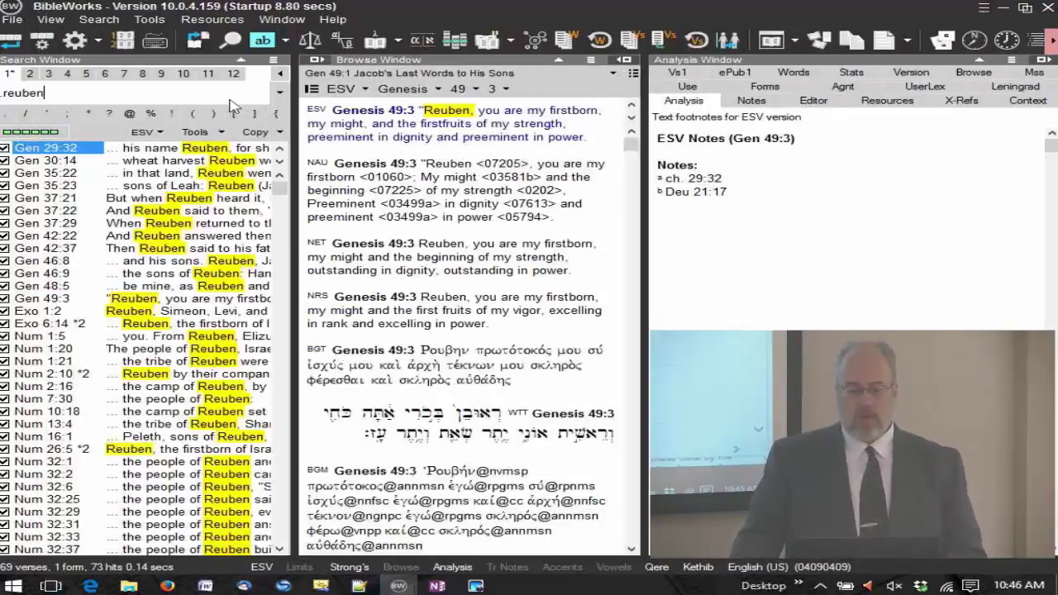
left_click(340, 89)
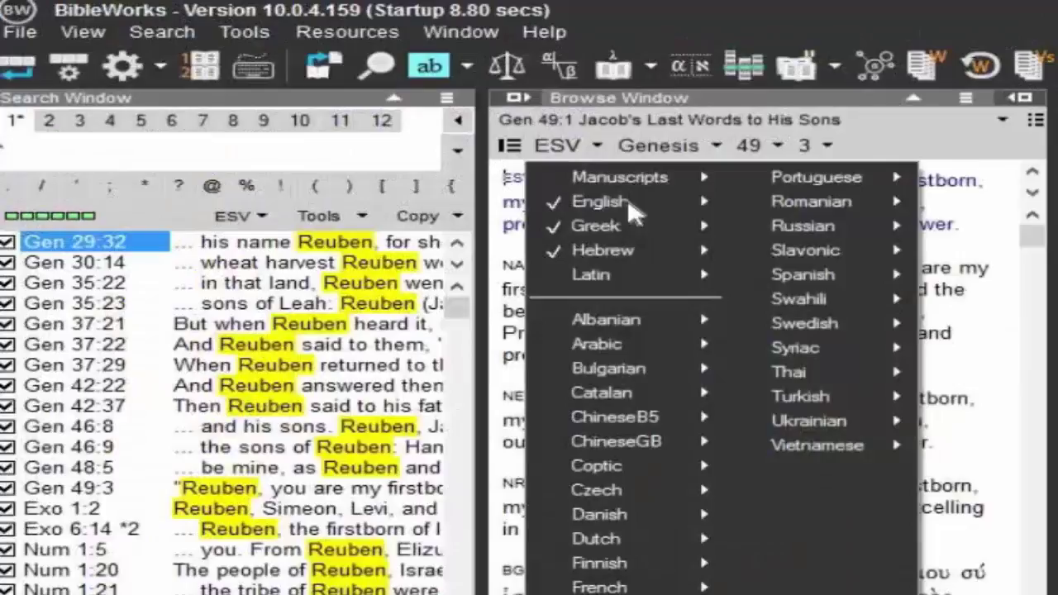
mouse_move(635, 211)
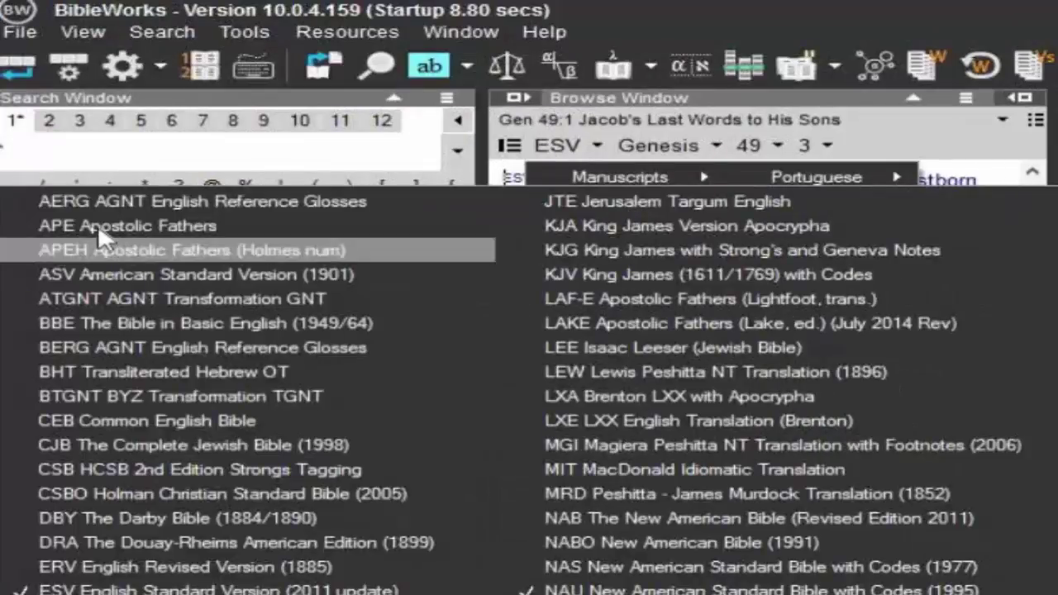
left_click(666, 10)
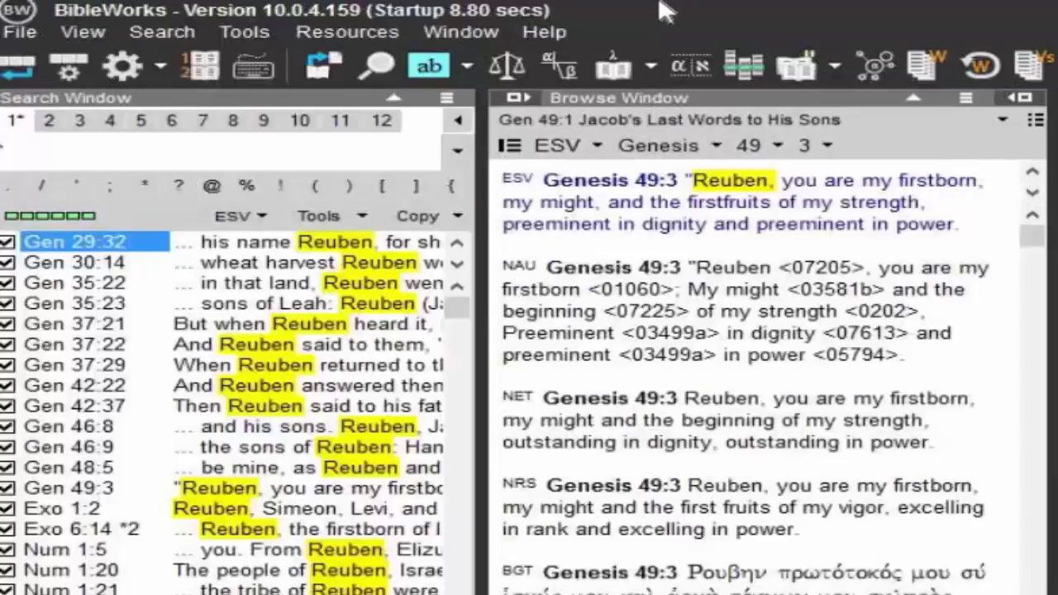
- Switch the browse version to the English text APE Apostolic Fathers and go to the book ITr (Ignatius to the Trallians)
left_click(594, 147)
mouse_move(594, 201)
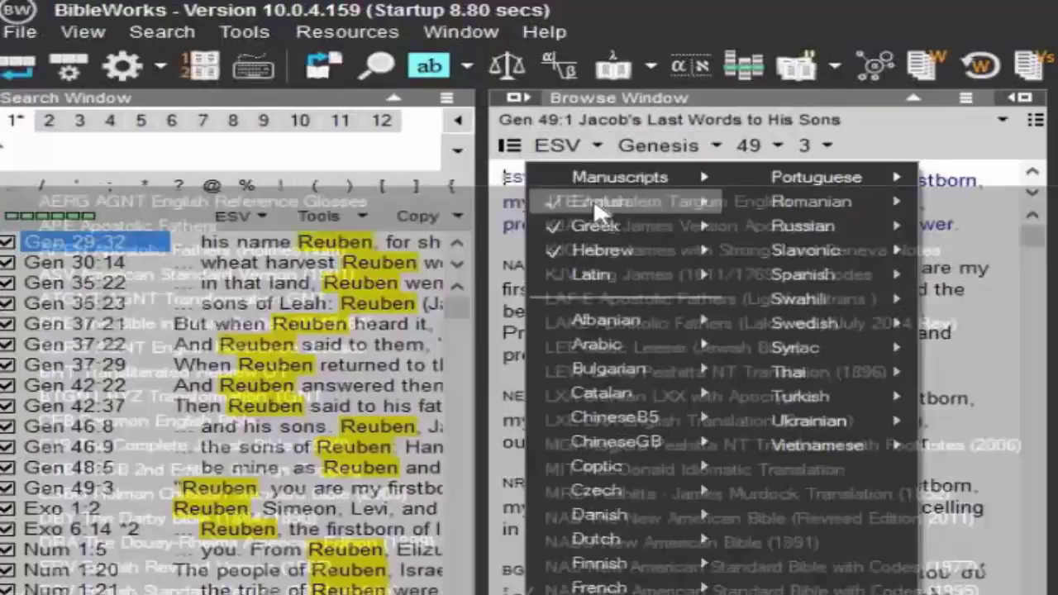
left_click(97, 226)
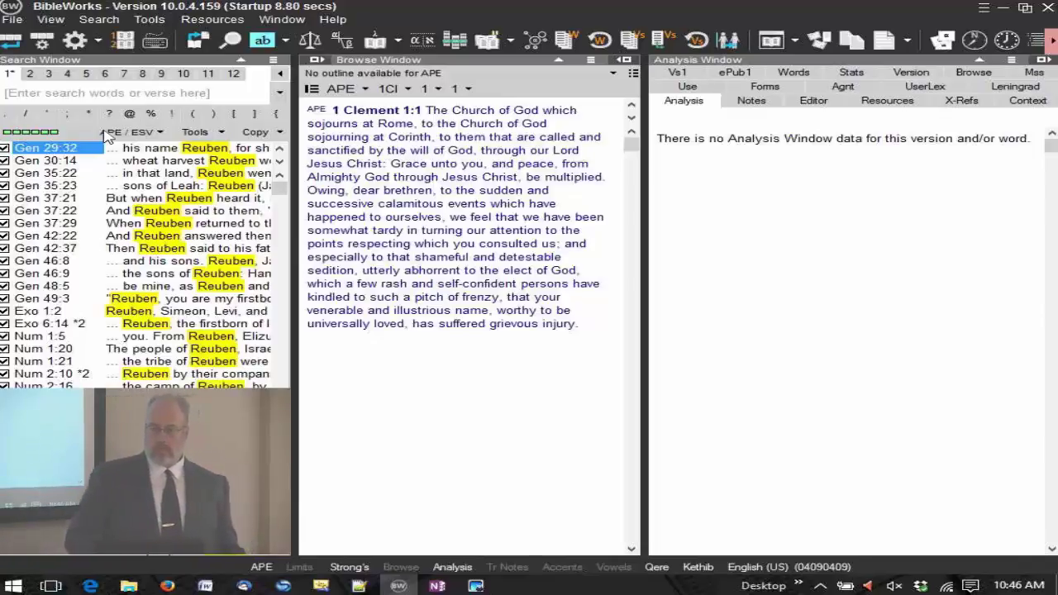
left_click(407, 90)
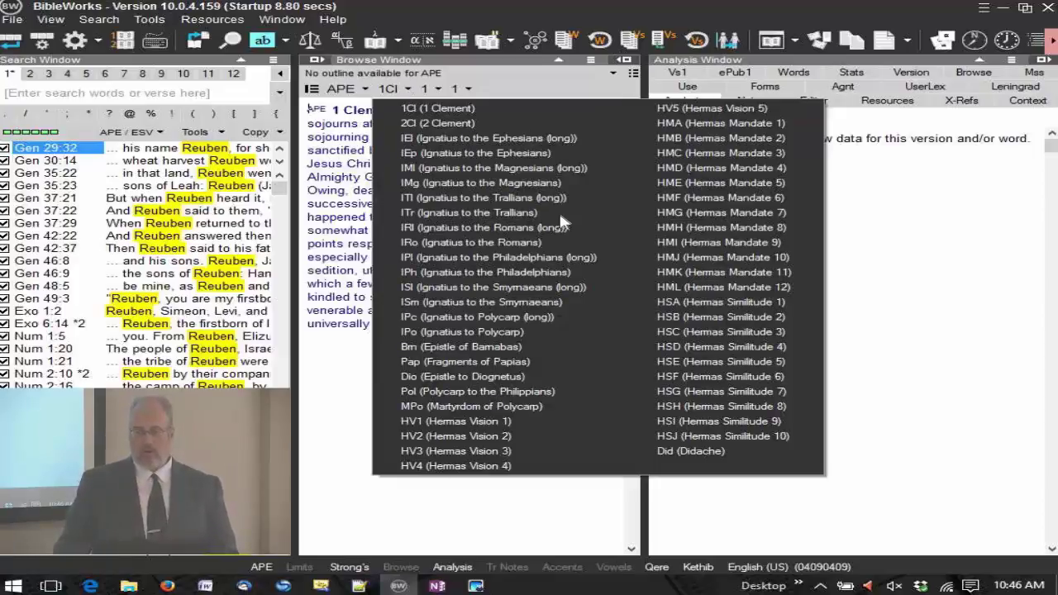
left_click(481, 212)
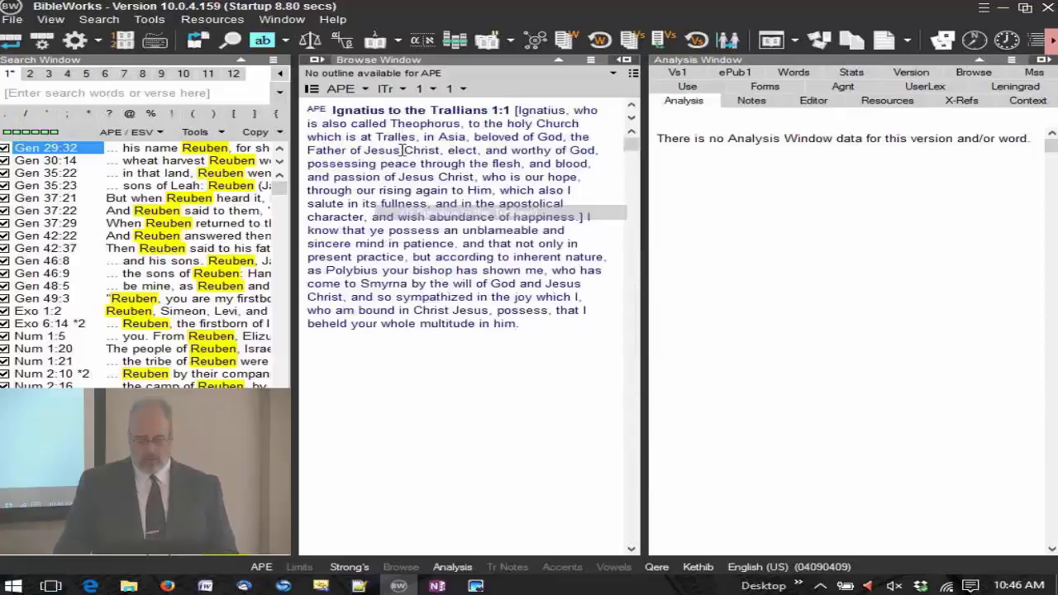
- Go to 1 Clement 1:1 by entering "1cl 1 1" on the command line, and search APE for the word "Church" from that verse
left_click(153, 94)
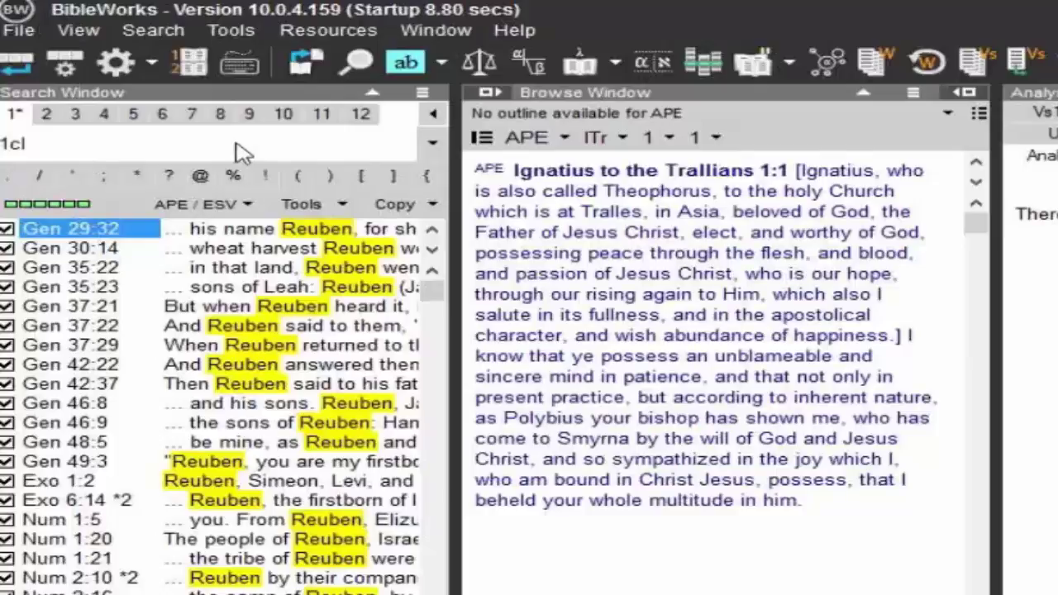
left_click(628, 139)
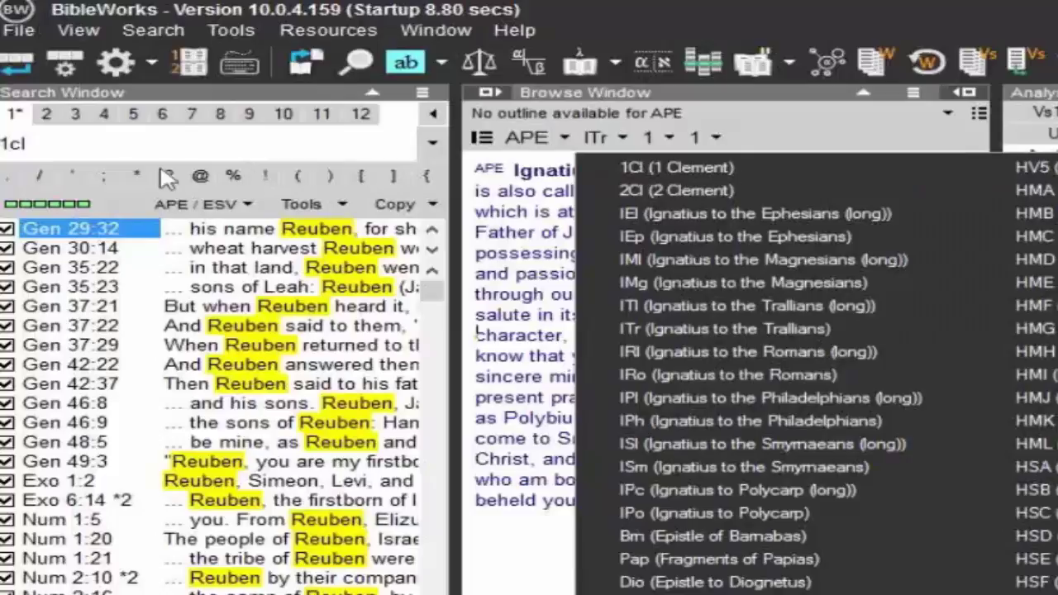
left_click(184, 153)
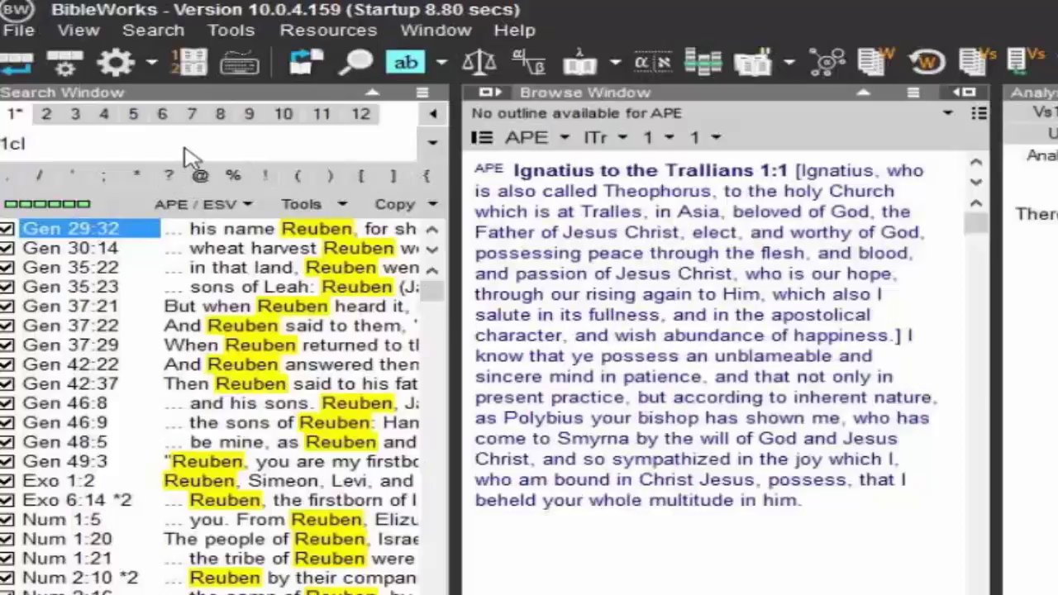
type("1cl 1 1")
key("Return")
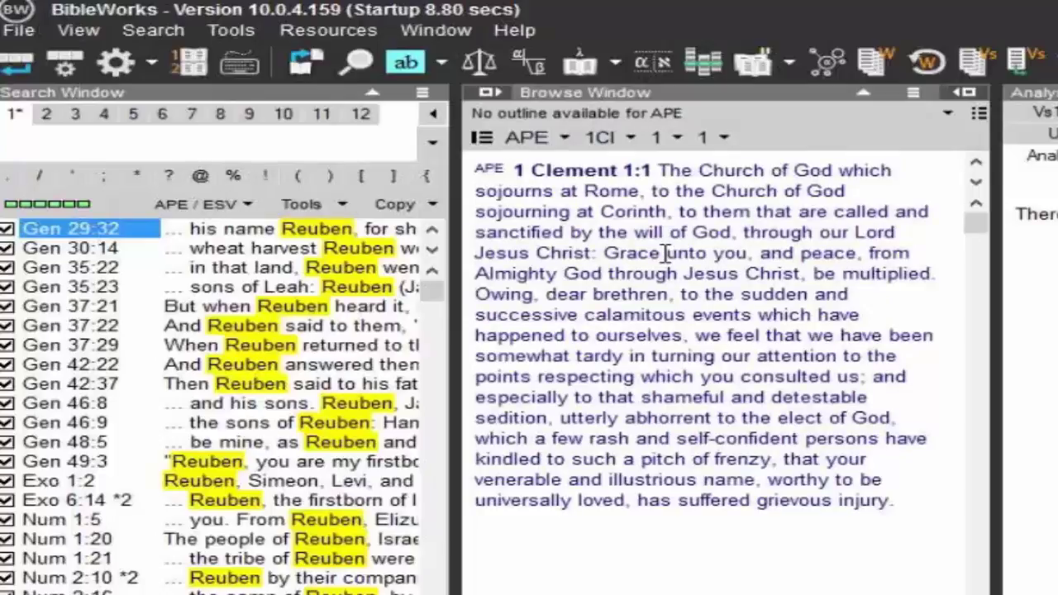
double_click(744, 190)
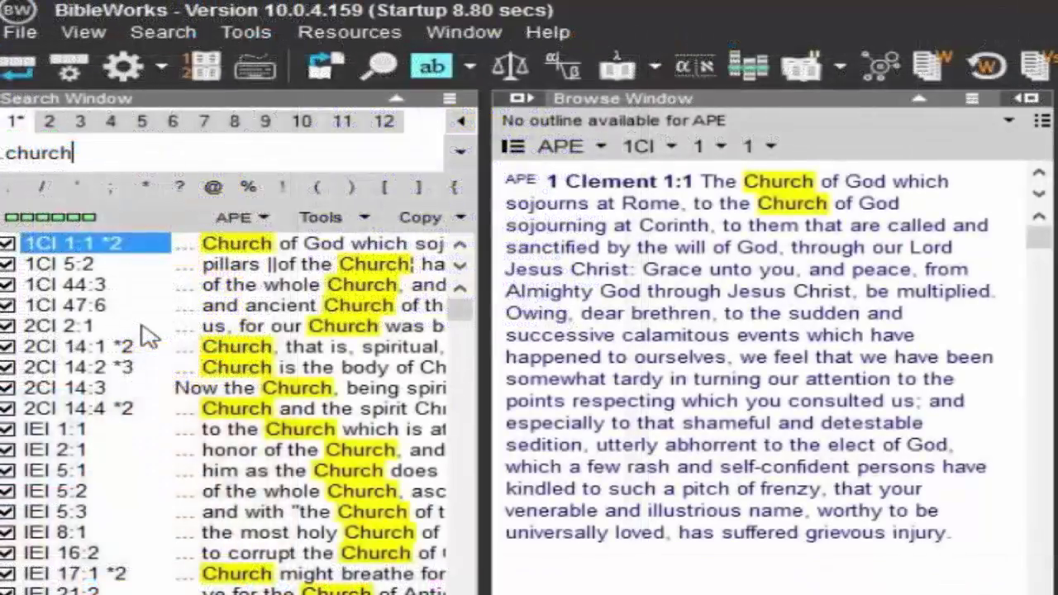
- Switch the search version to ESV, NET and NRS in turn by their abbreviations, and look up "gen 1 1"
key("Escape")
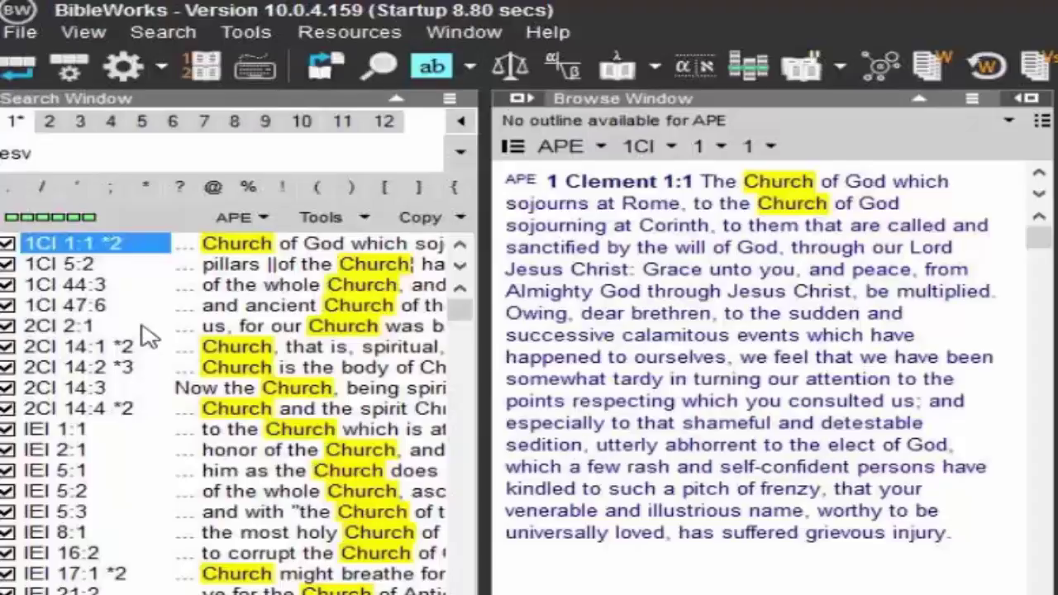
key("Return")
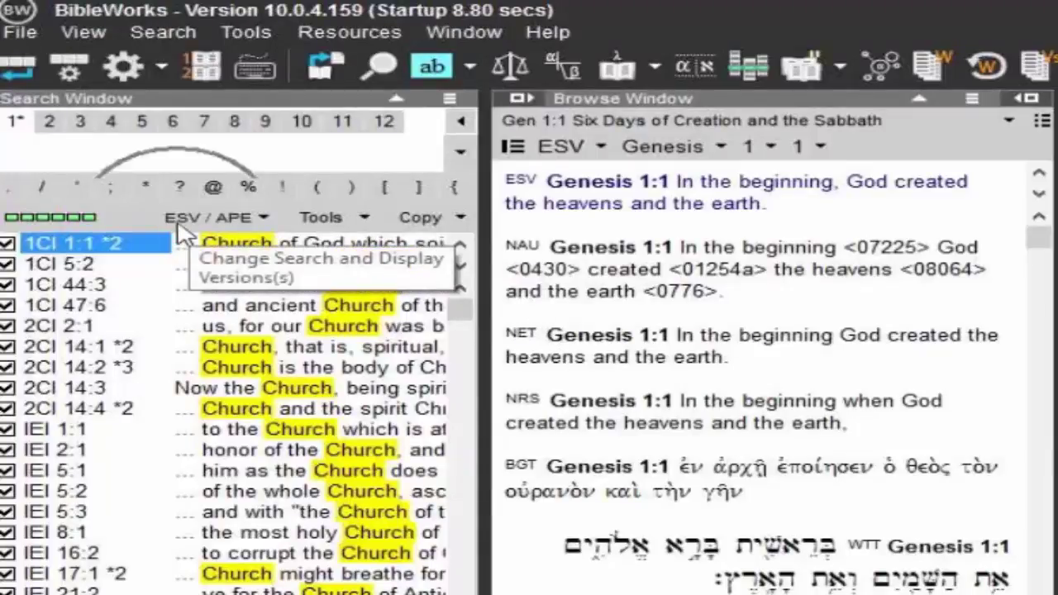
type("net")
key("Return")
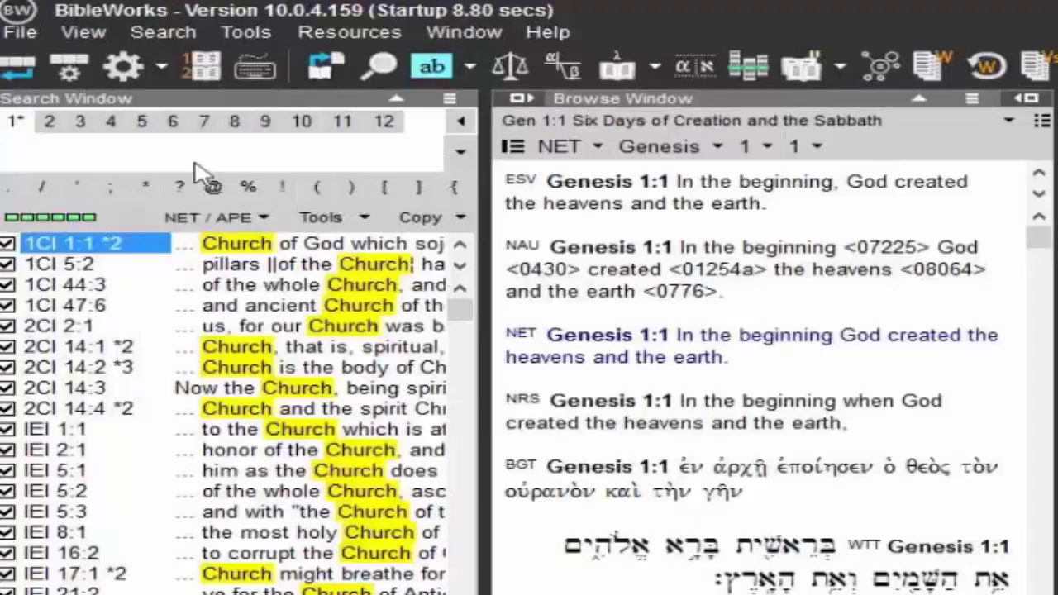
type("nrs")
key("Return")
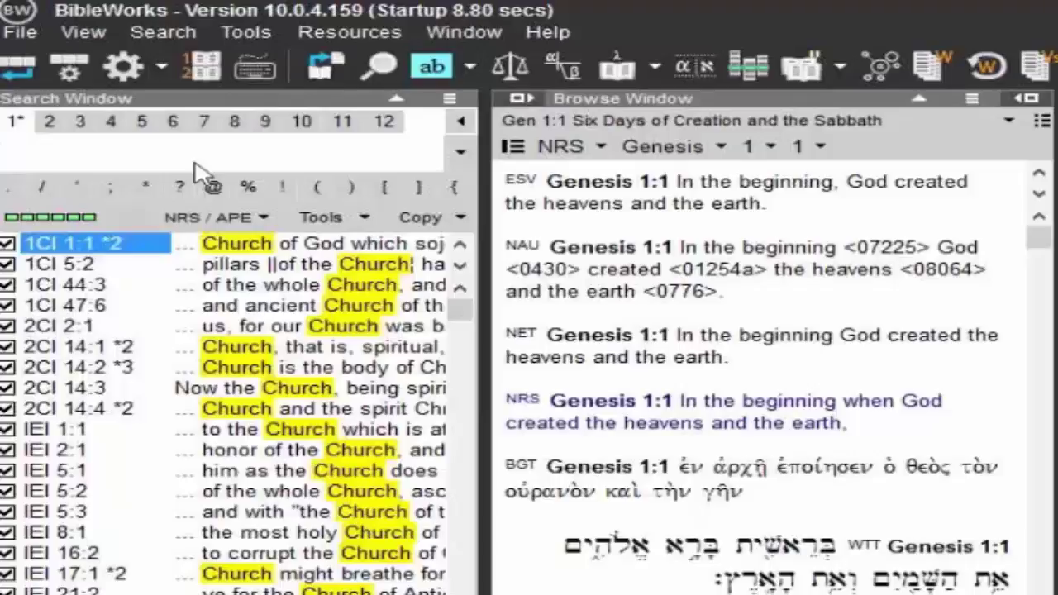
type("gen 1 1")
key("Return")
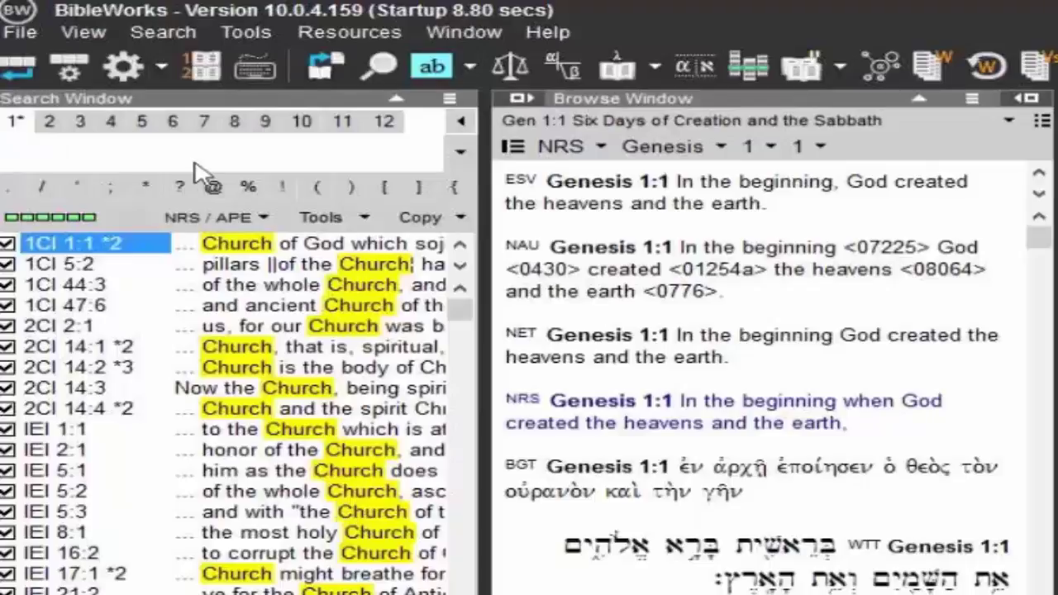
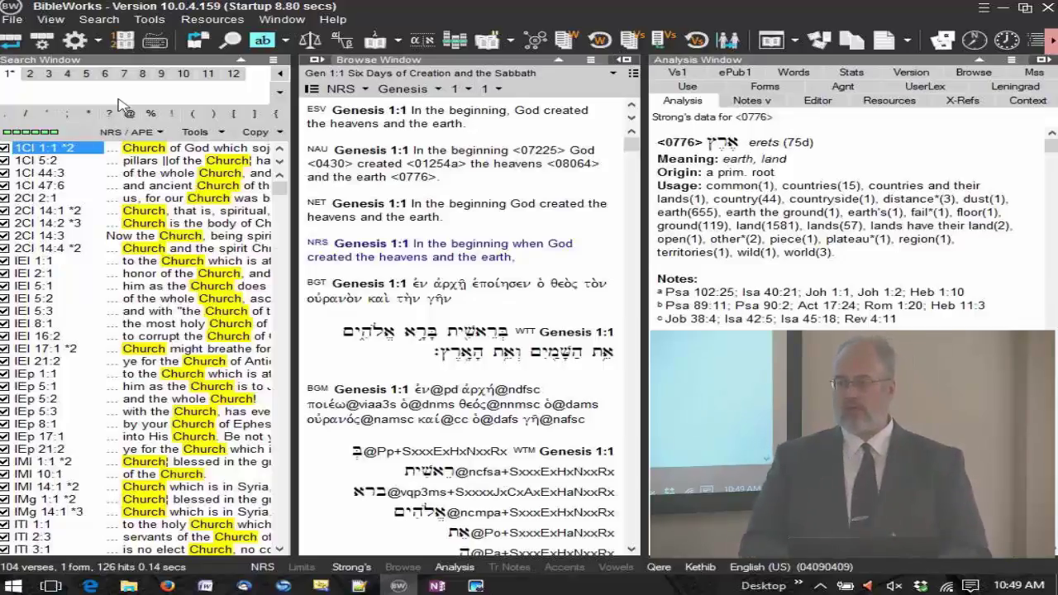
- Examine the version options offered for the NRS verse of Genesis 1:1, including removal from the display list, and dismiss them
mouse_move(336, 132)
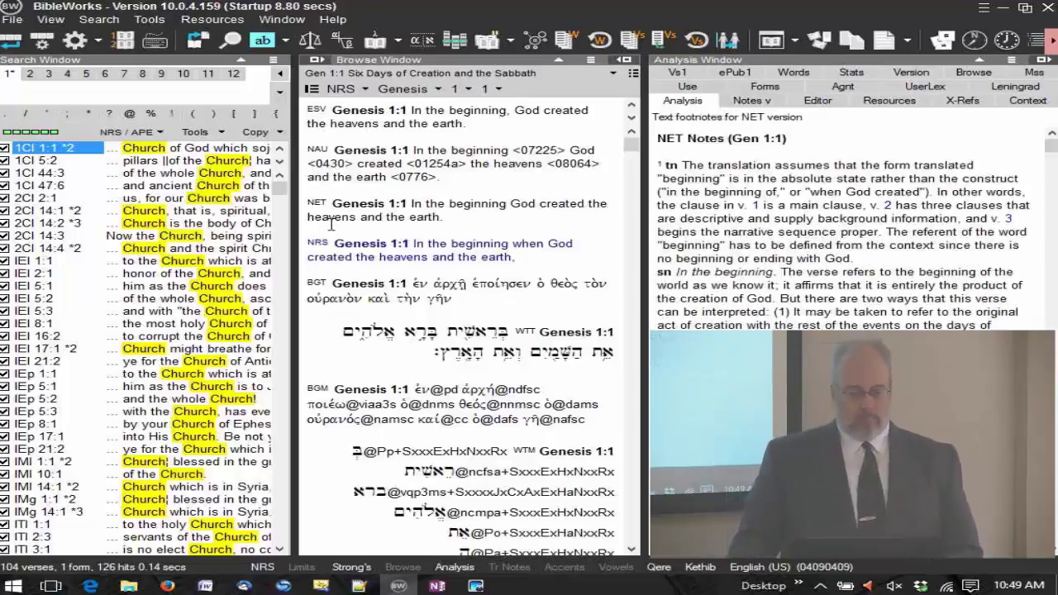
mouse_move(304, 240)
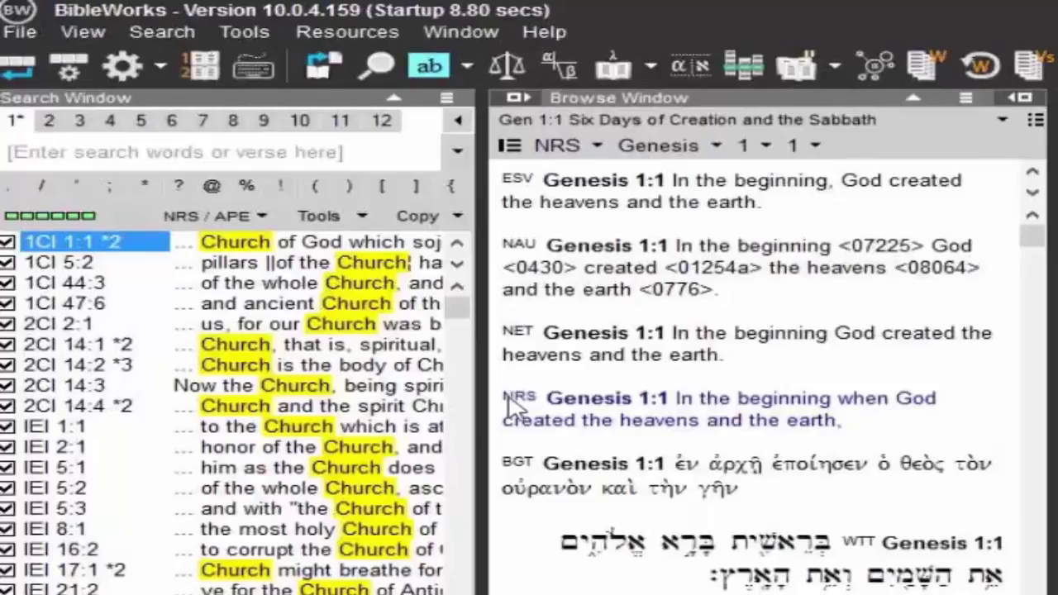
right_click(512, 402)
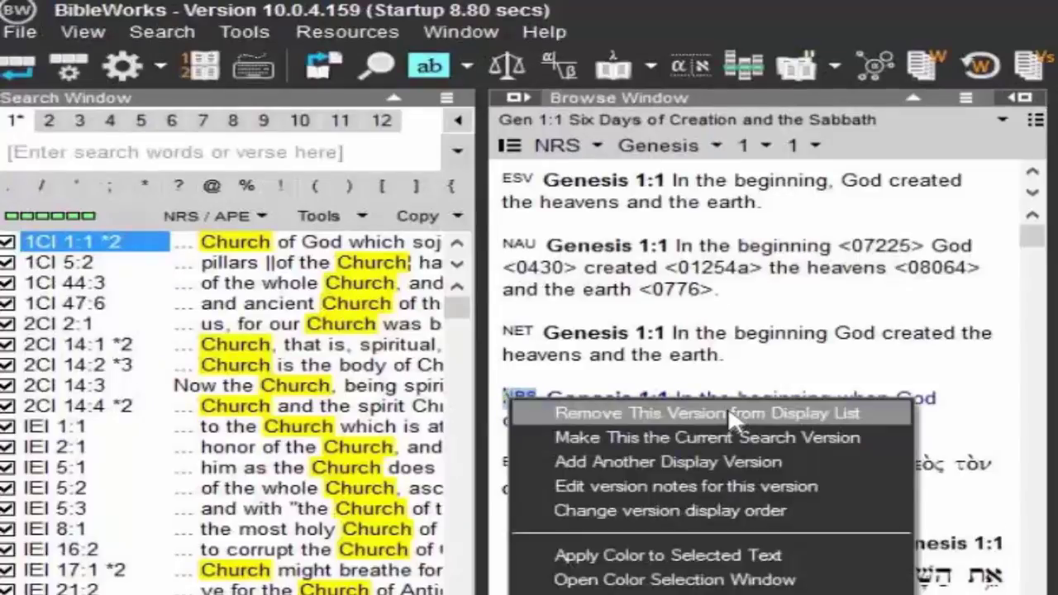
left_click(916, 357)
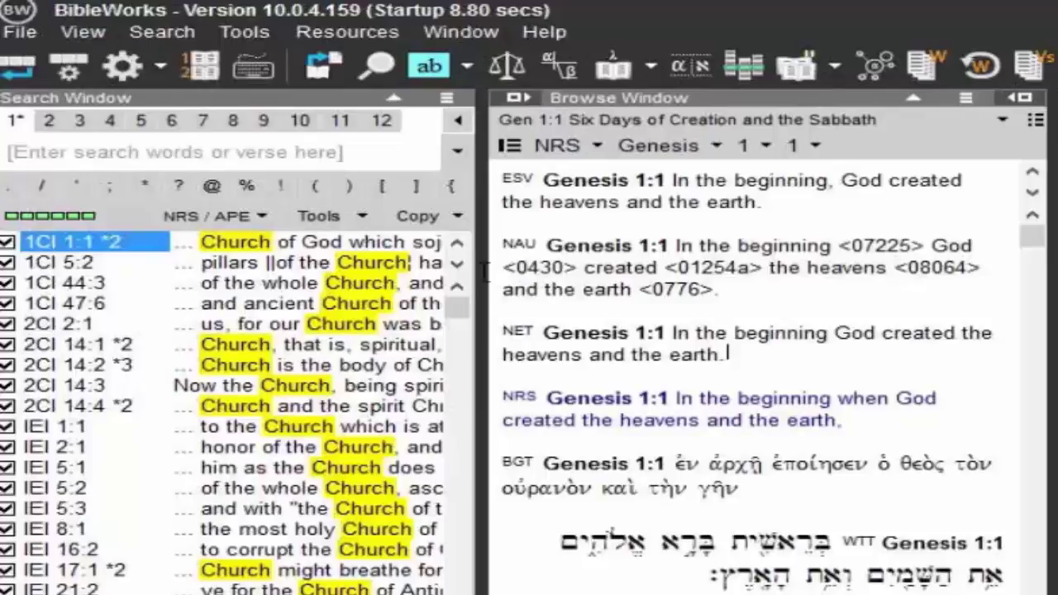
- Clear the list of displayed versions by entering the abbreviated display clear command "d c" on the command line
left_click(227, 155)
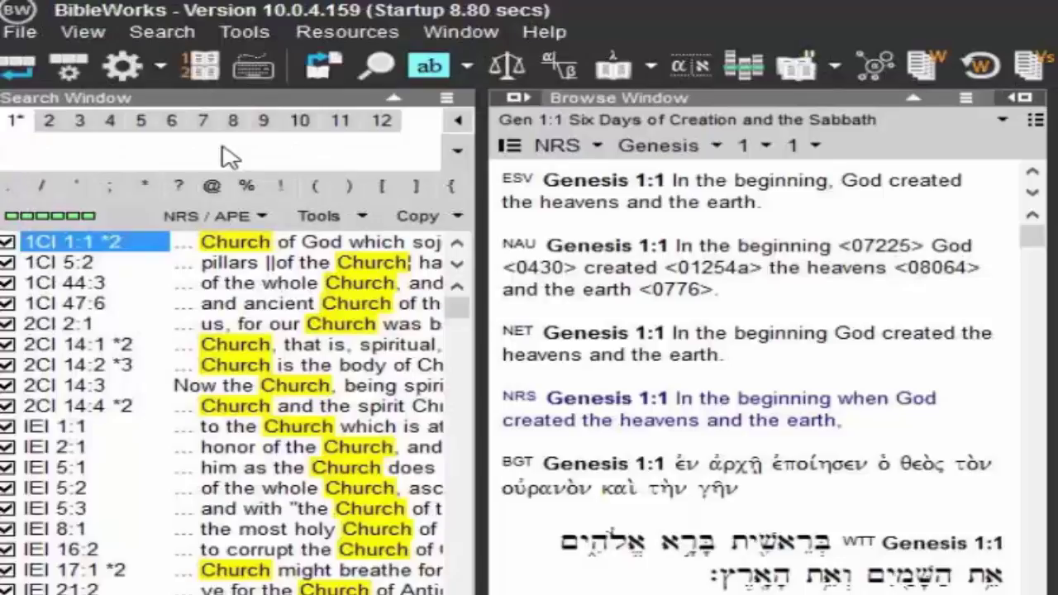
type("display")
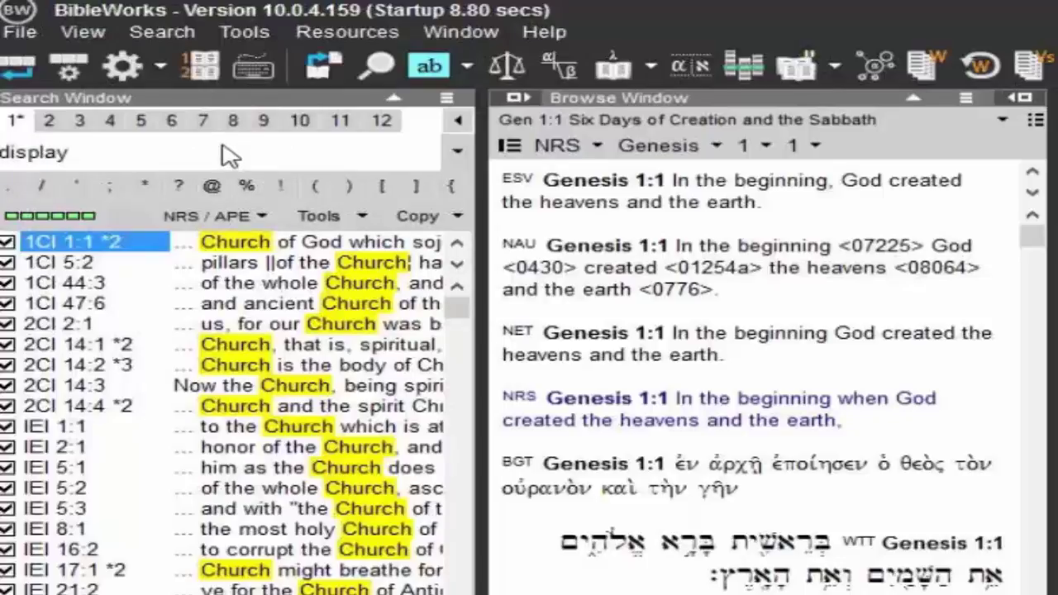
type(" clear")
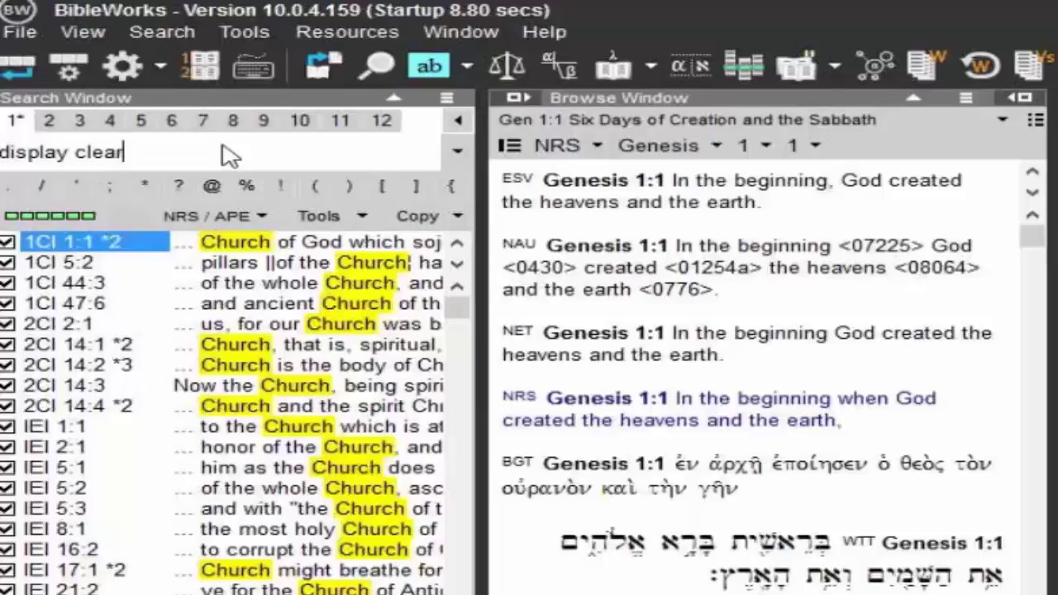
key("BackSpace")
key("BackSpace")
key("BackSpace")
key("BackSpace")
key("BackSpace")
key("BackSpace")
key("BackSpace")
key("BackSpace")
key("BackSpace")
key("BackSpace")
key("BackSpace")
key("BackSpace")
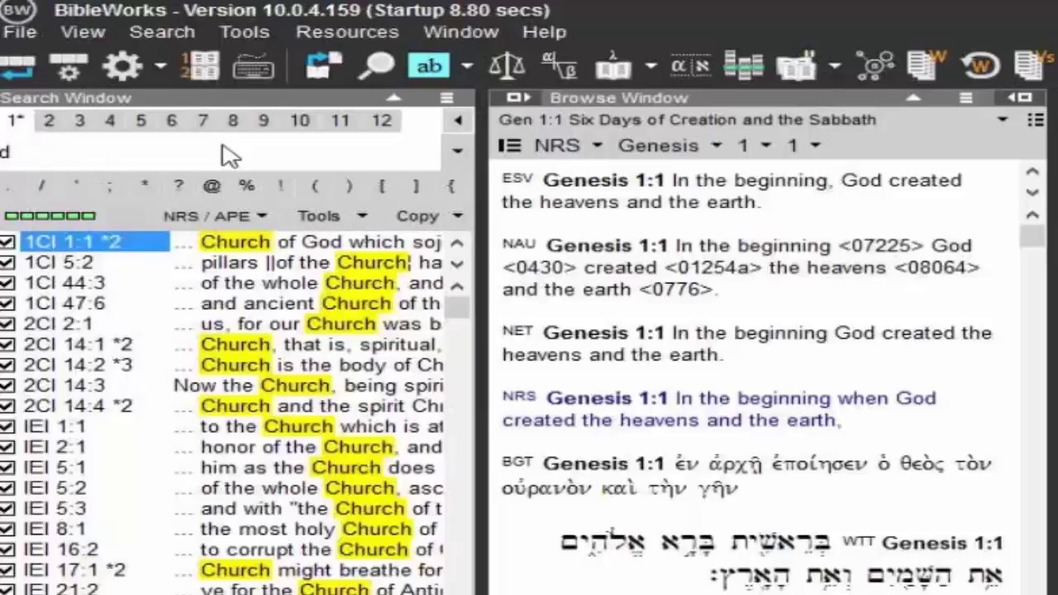
type("c")
key("Return")
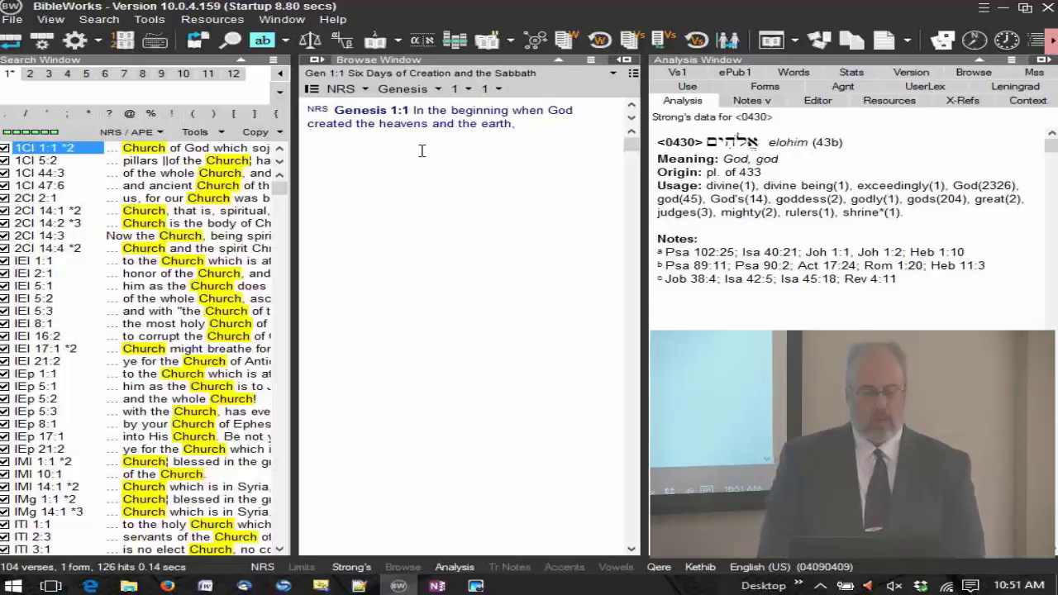
- Switch the browse version to KJV King James (1611/1769) with Codes, and return to NRS using its version label in the verse display
mouse_move(348, 91)
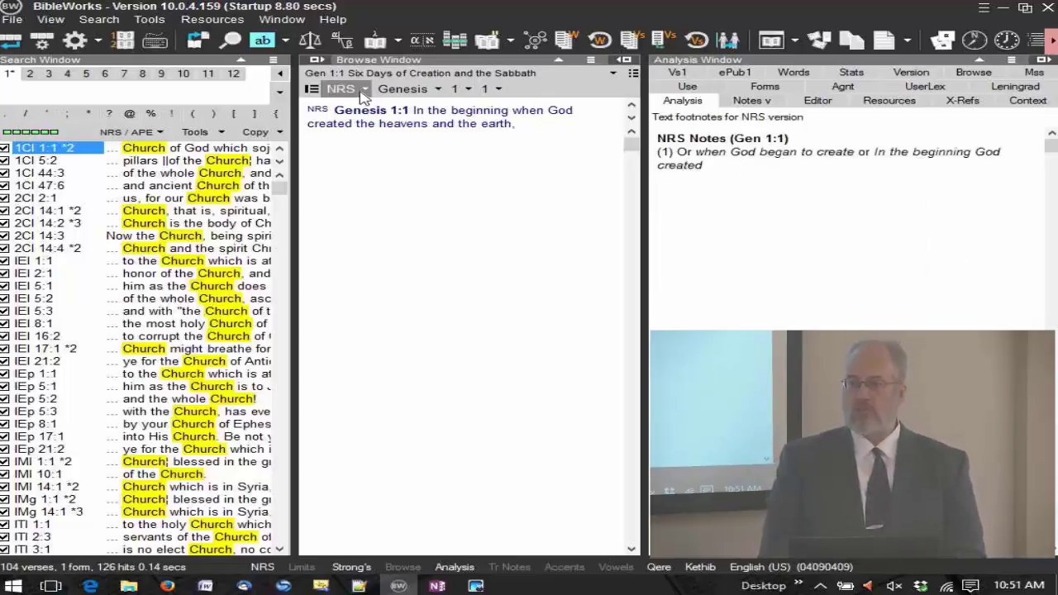
left_click(364, 89)
mouse_move(382, 122)
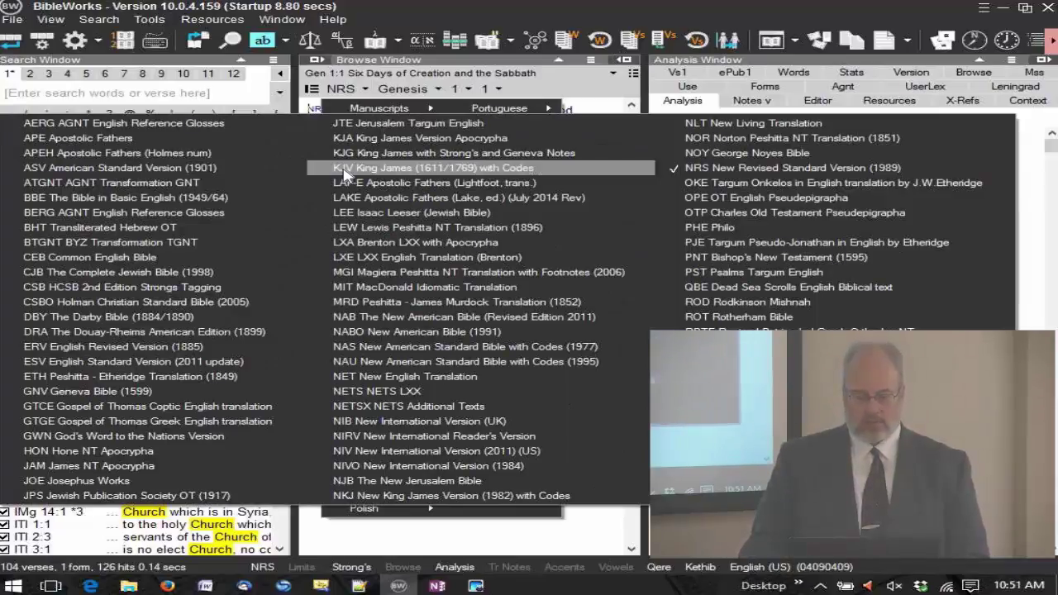
left_click(347, 170)
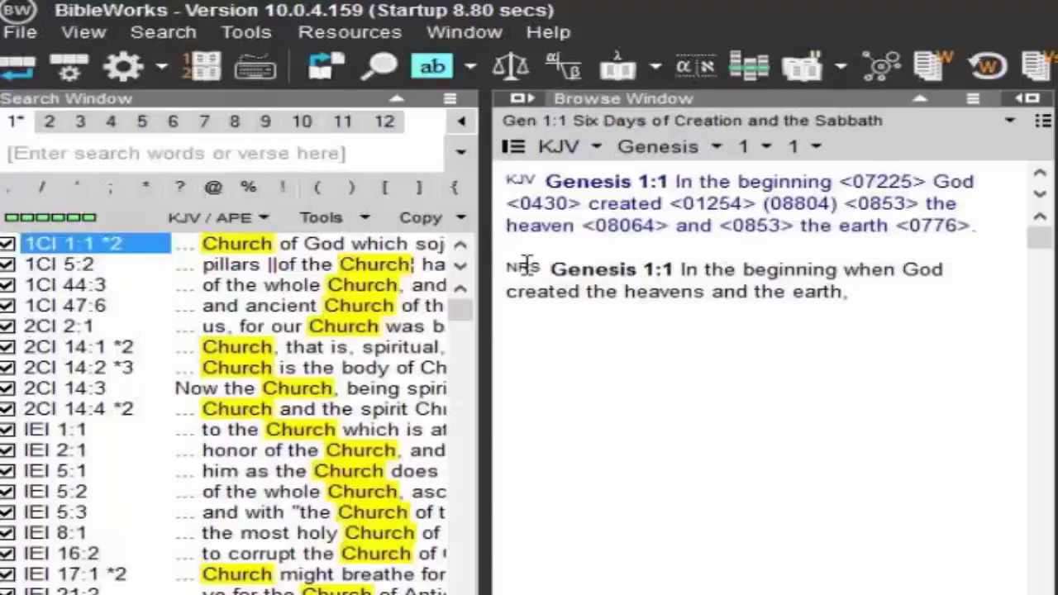
left_click(524, 267)
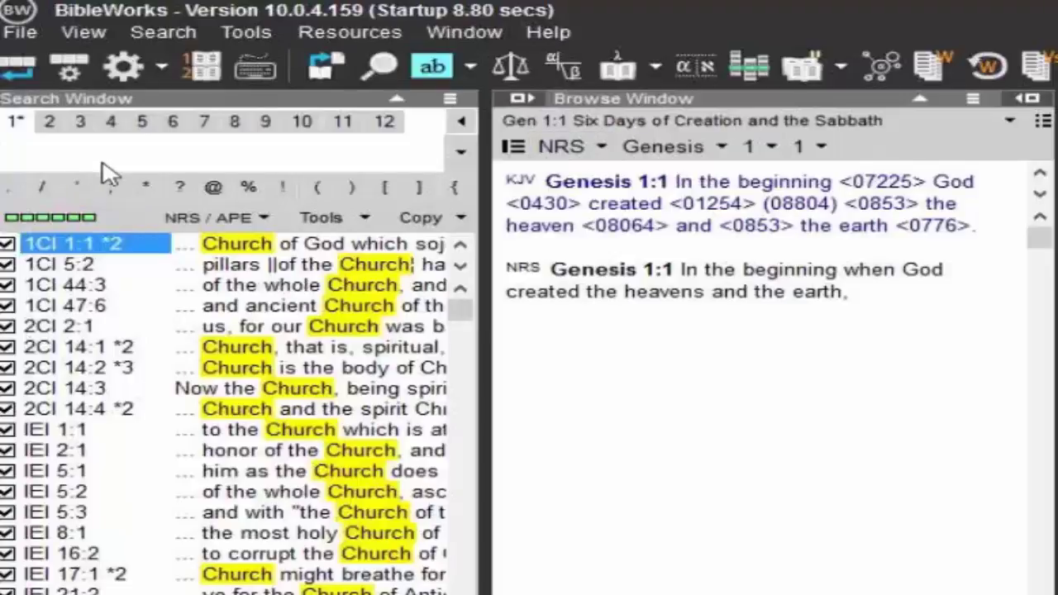
- Add the BGT, WTT, NET and ESV versions to the display by entering "d bgt wtt net esv" on the command line
type("d")
type("bgt")
type("wtt")
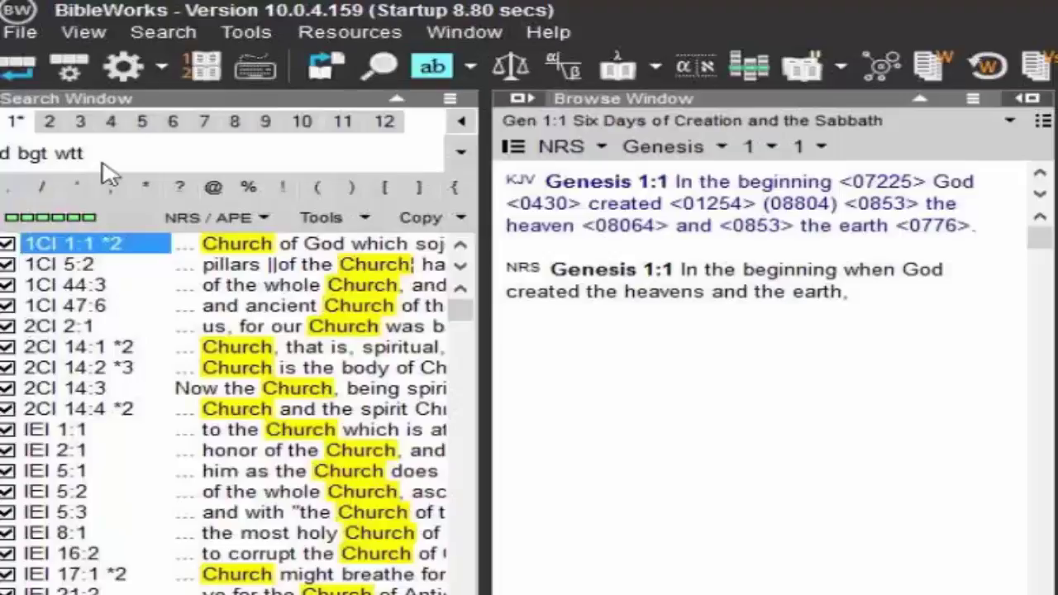
type("net esv")
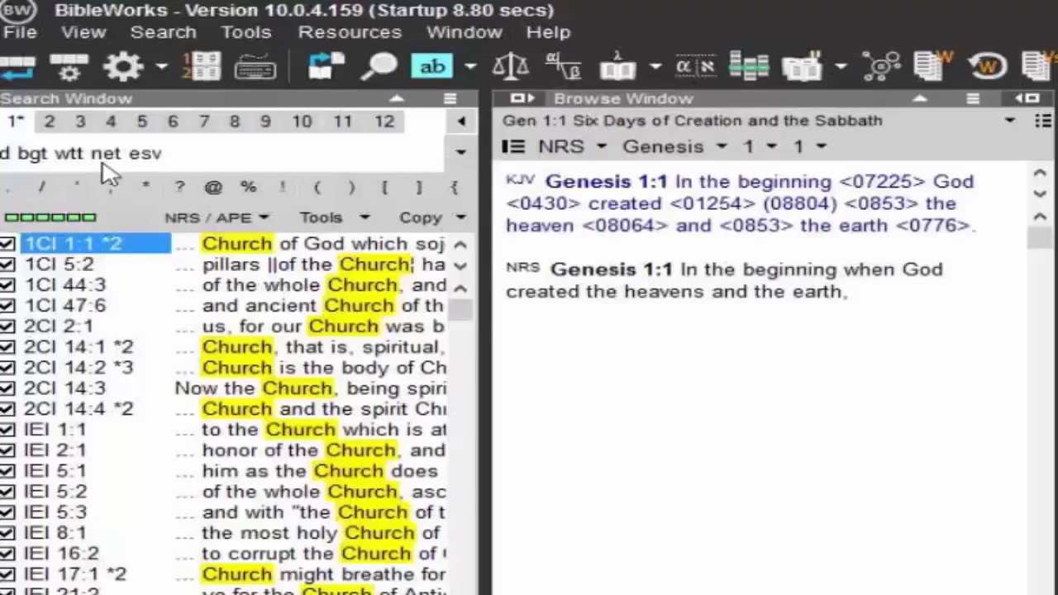
key("Return")
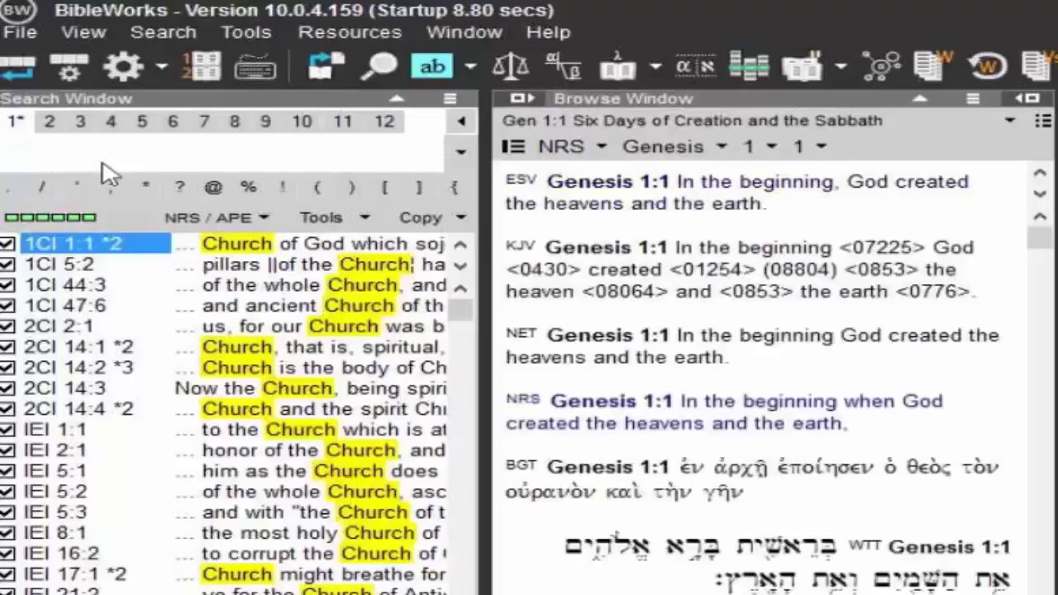